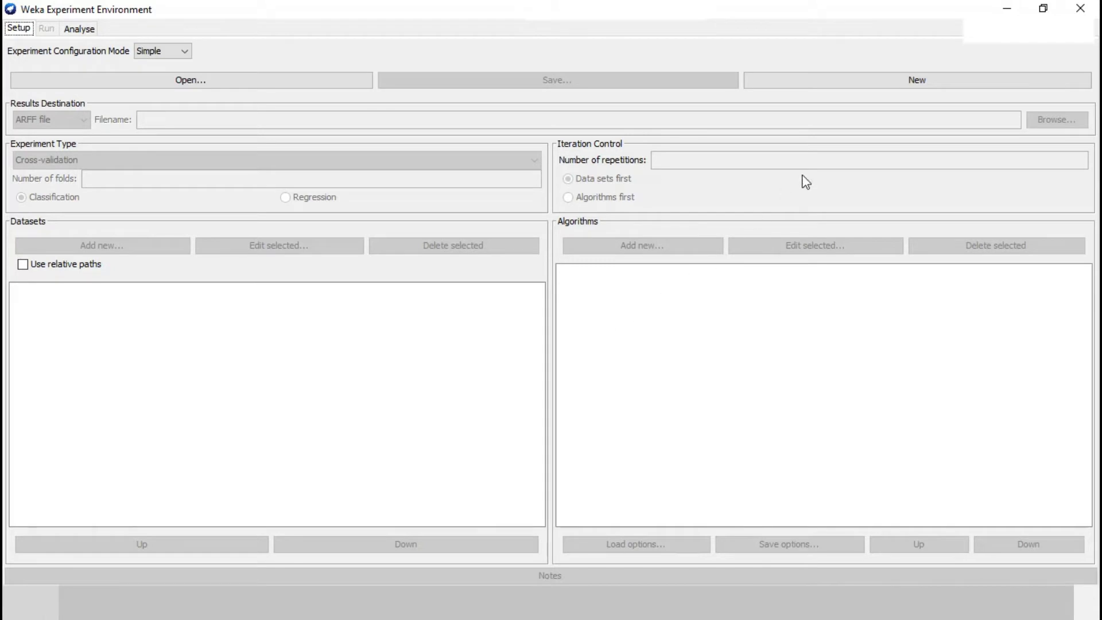
Step: Create a new regression experiment of type Train/Test Percentage Split (data randomized) with a train percentage of 80
click(909, 79)
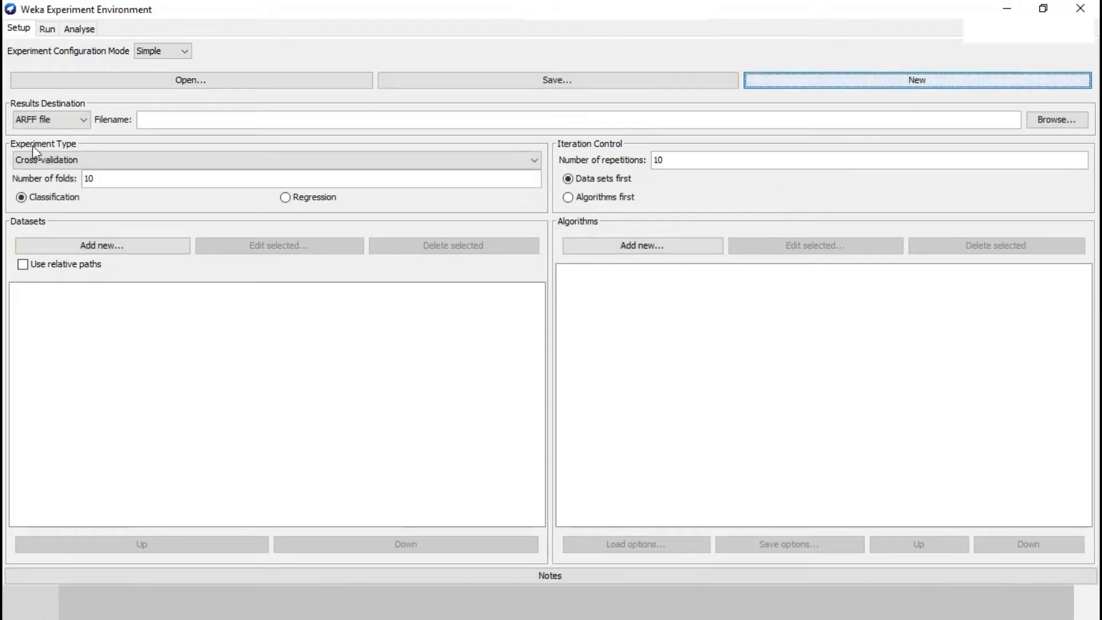
click(243, 164)
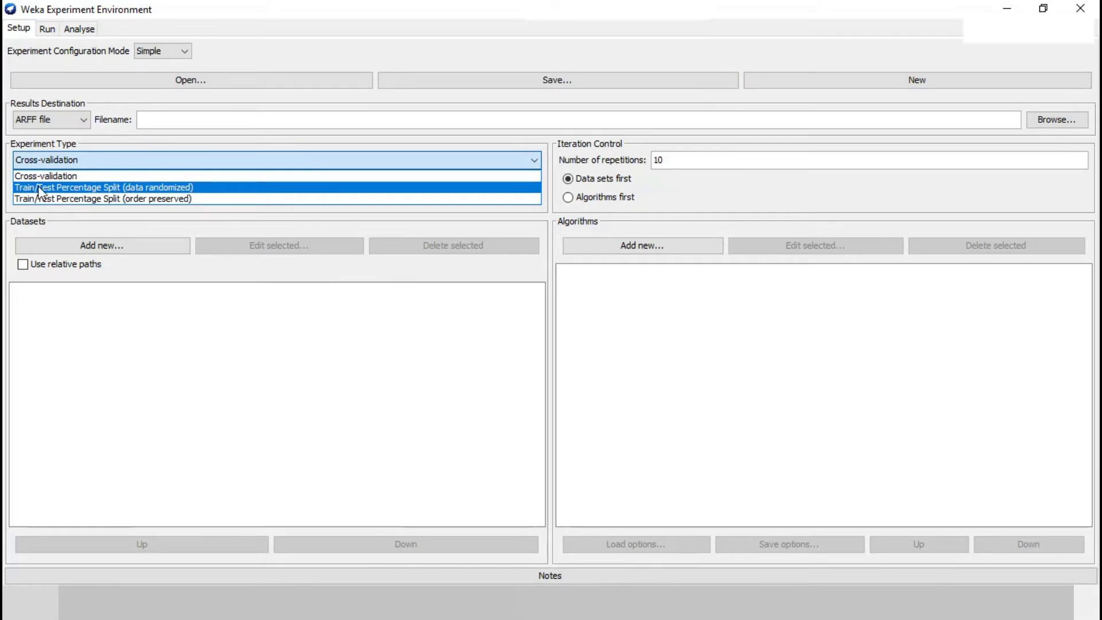
click(154, 187)
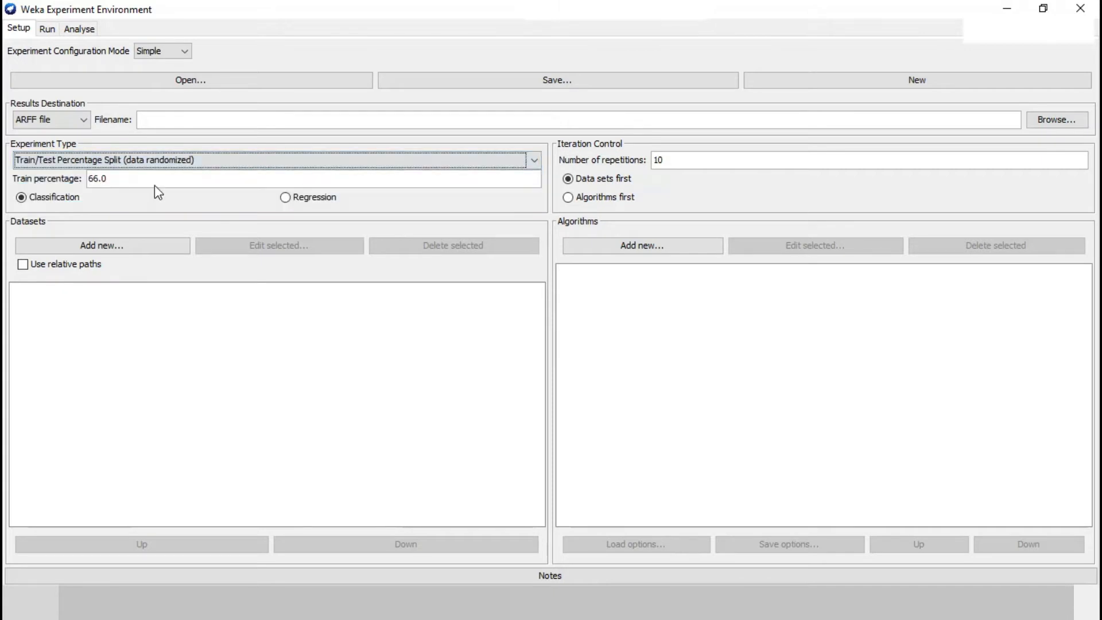
double_click(98, 181)
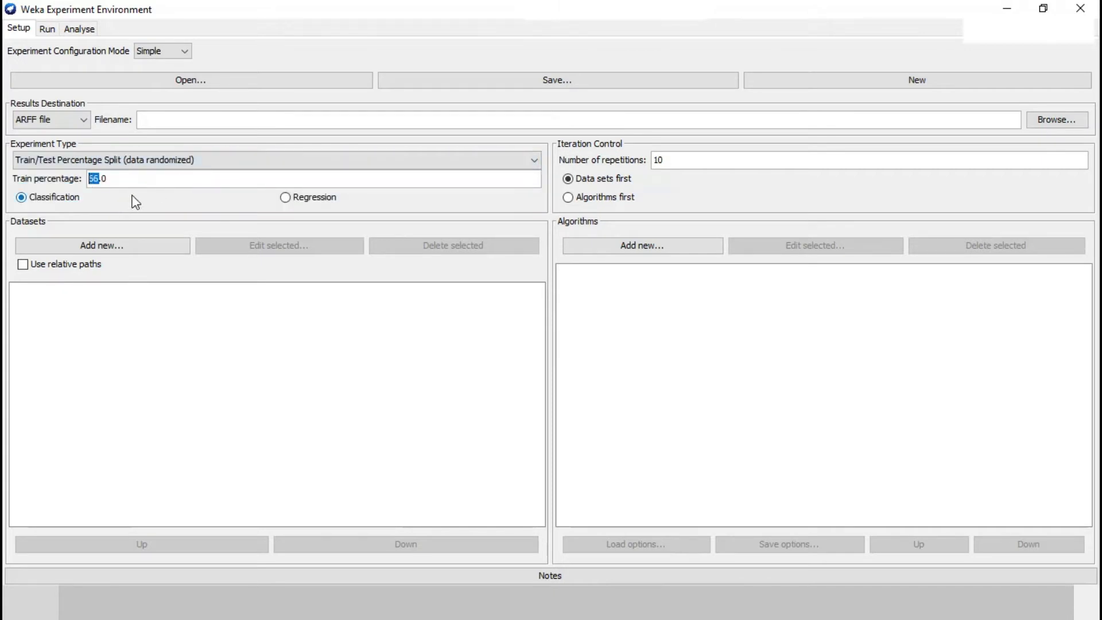
text(80)
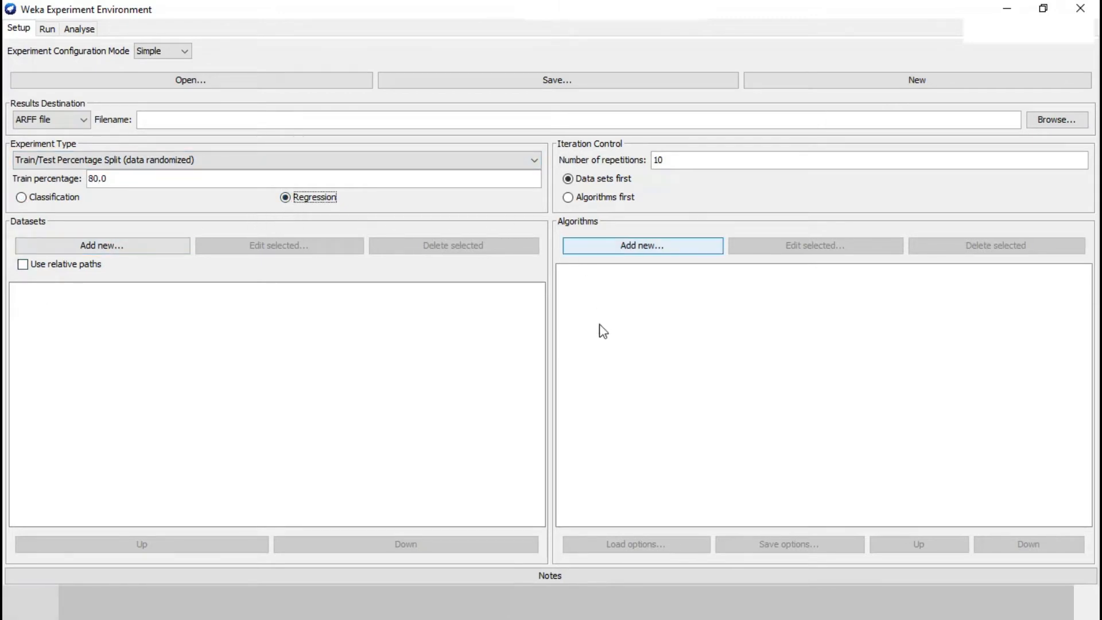
Step: Add the boston.arff dataset from the weka data folder in Documents to the experiment
click(98, 250)
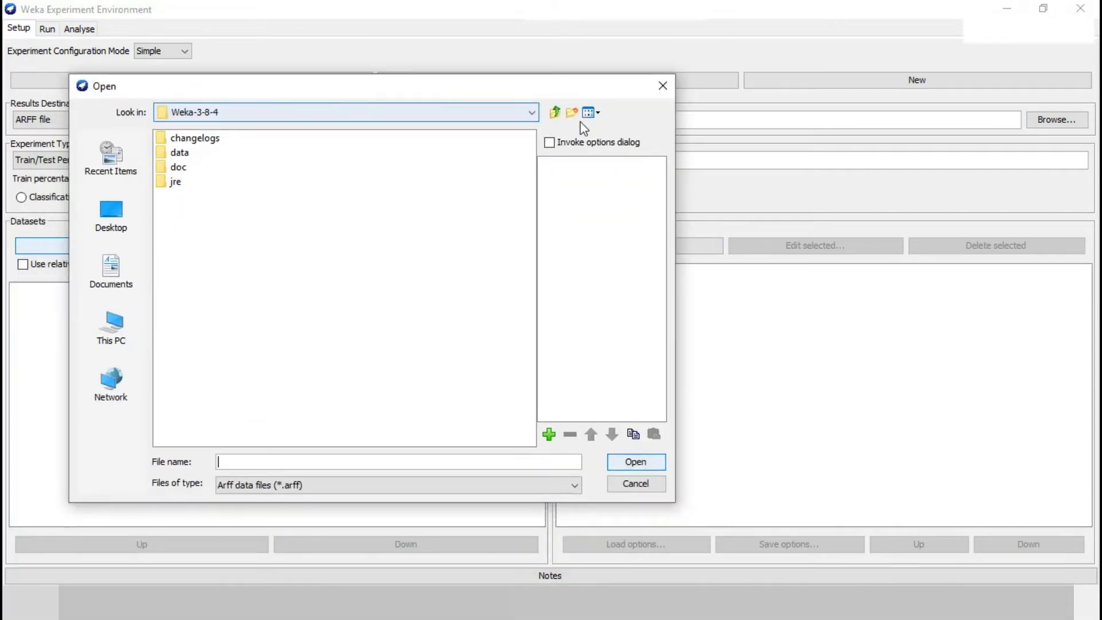
click(556, 112)
click(111, 270)
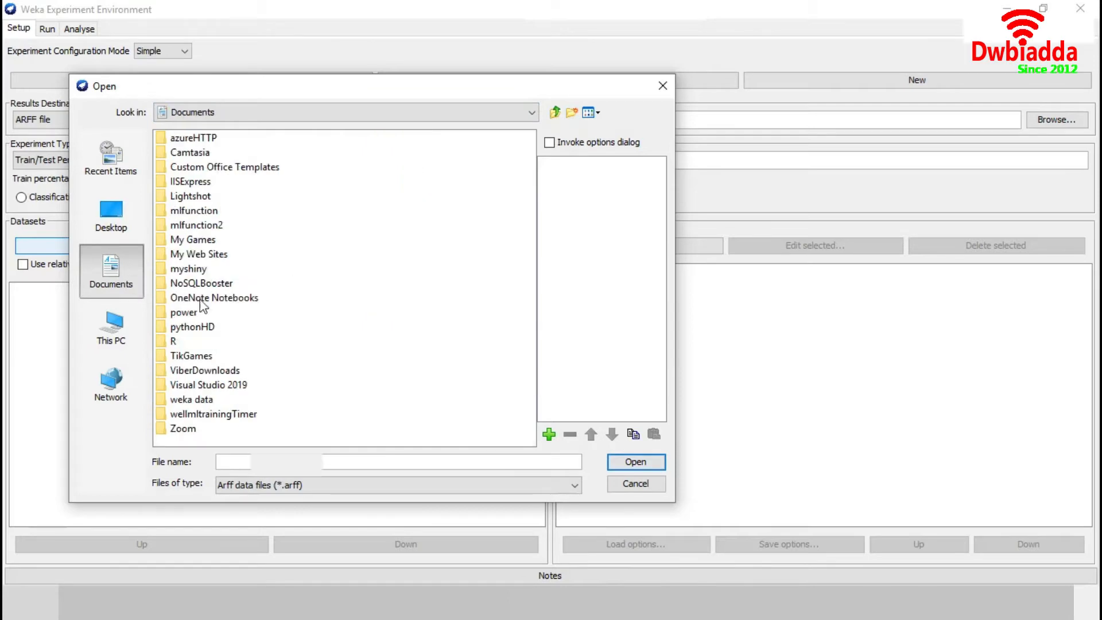
double_click(191, 399)
double_click(201, 182)
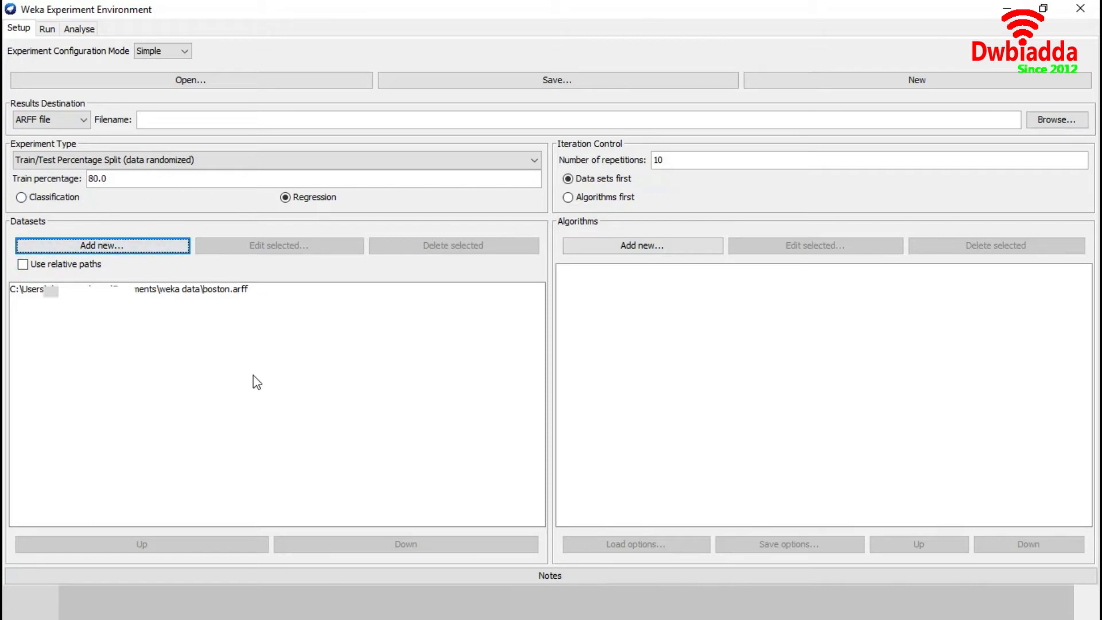
Step: Examine the attributes and instances of the boston.arff dataset through to the last column, medv
click(641, 246)
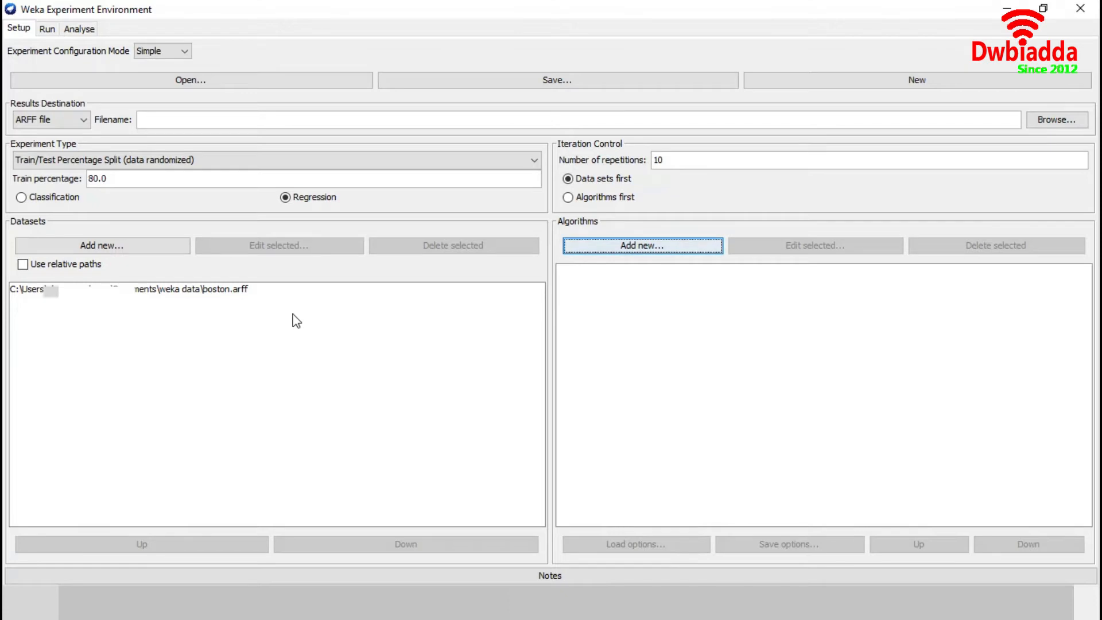
double_click(150, 290)
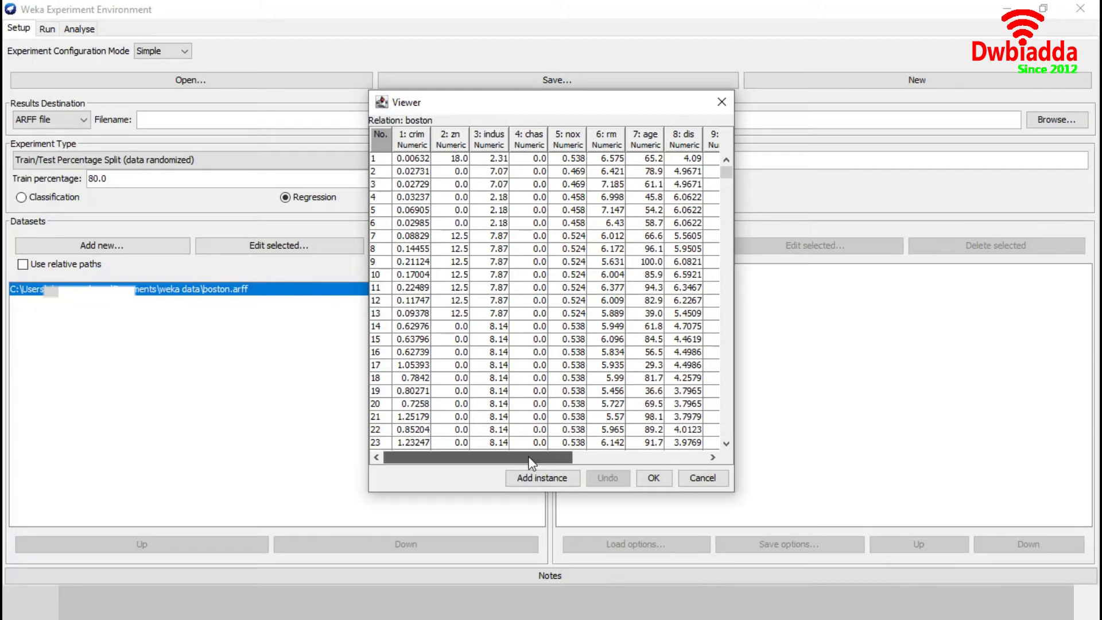
drag(533, 455, 706, 396)
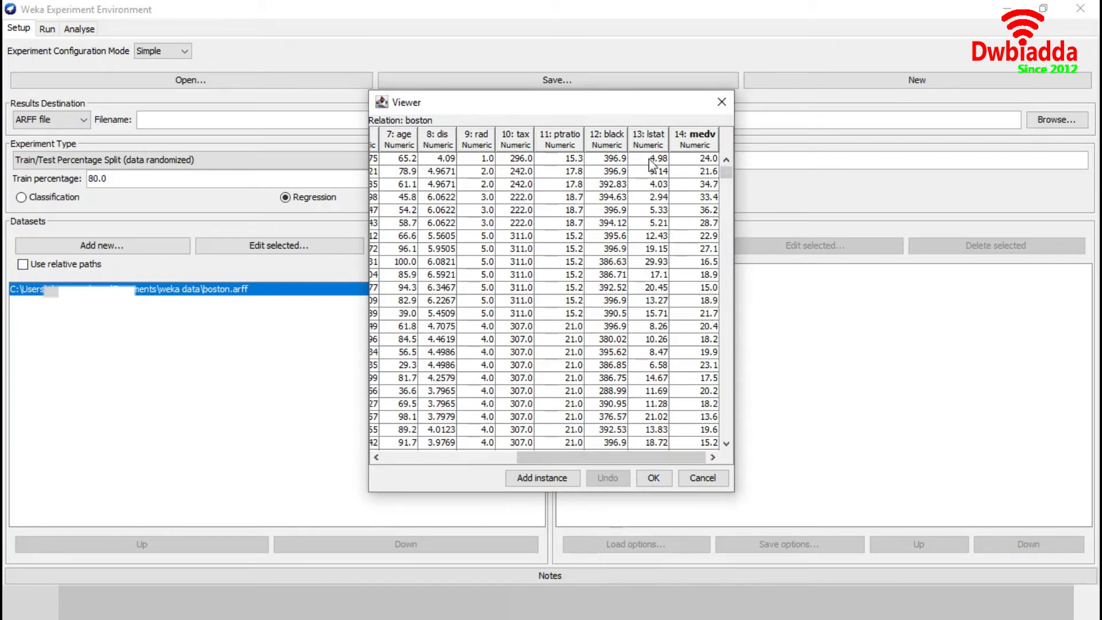
click(653, 477)
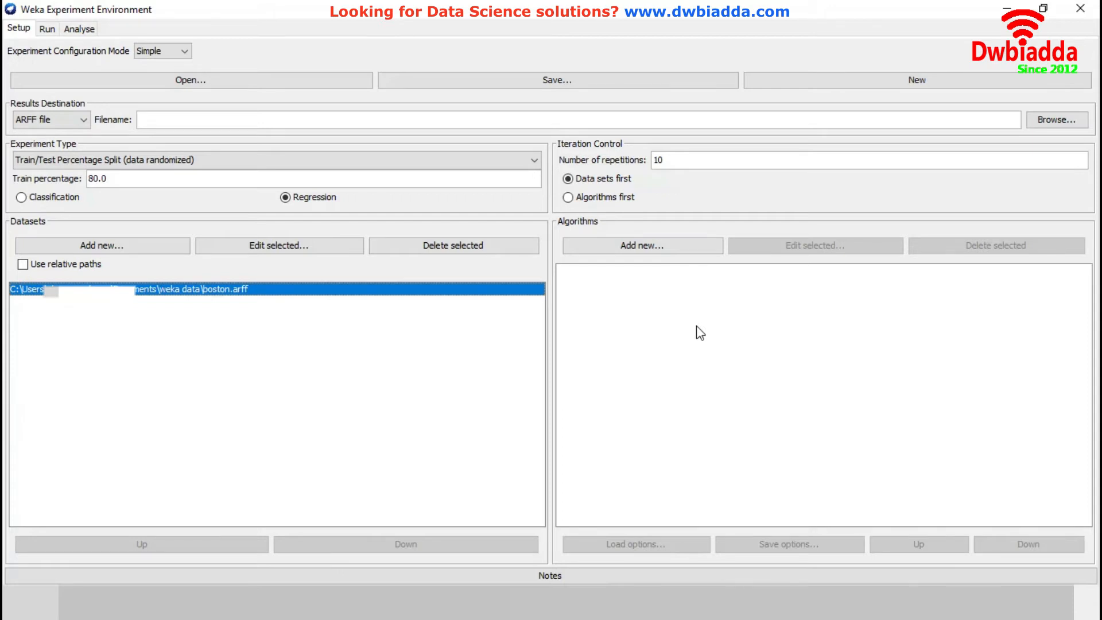
Step: Add the LinearRegression algorithm from the functions classifiers with its default options
click(670, 246)
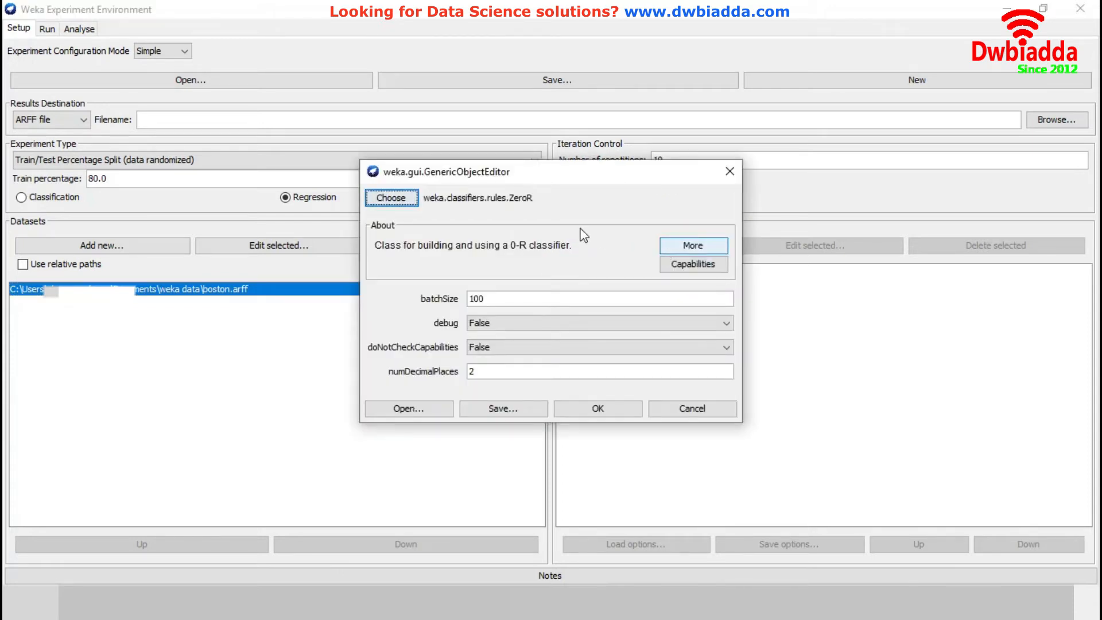
click(404, 200)
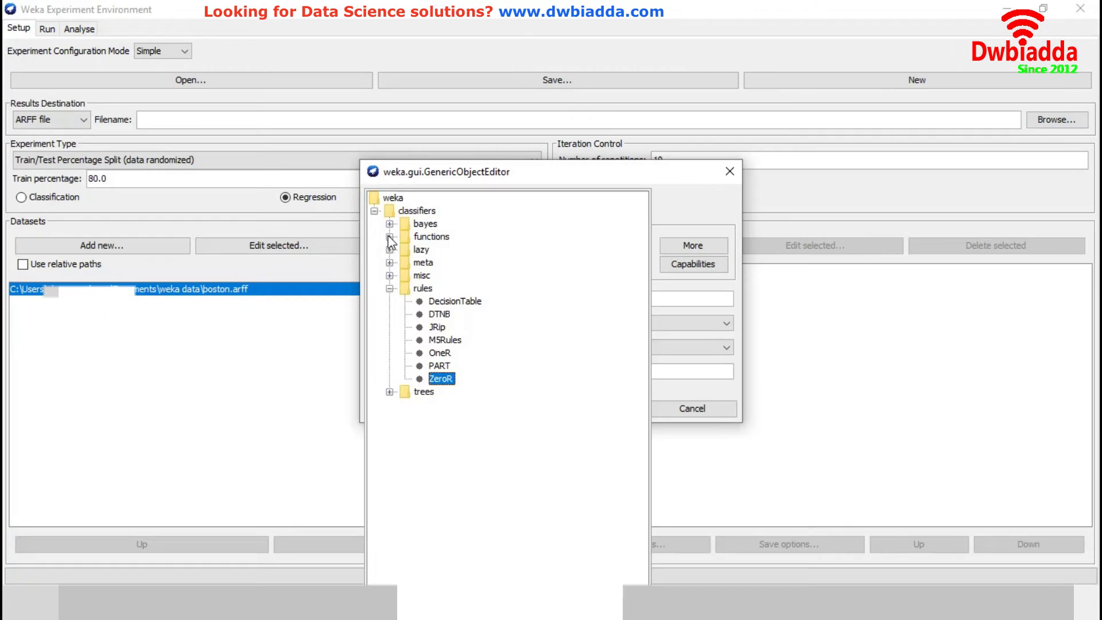
click(390, 237)
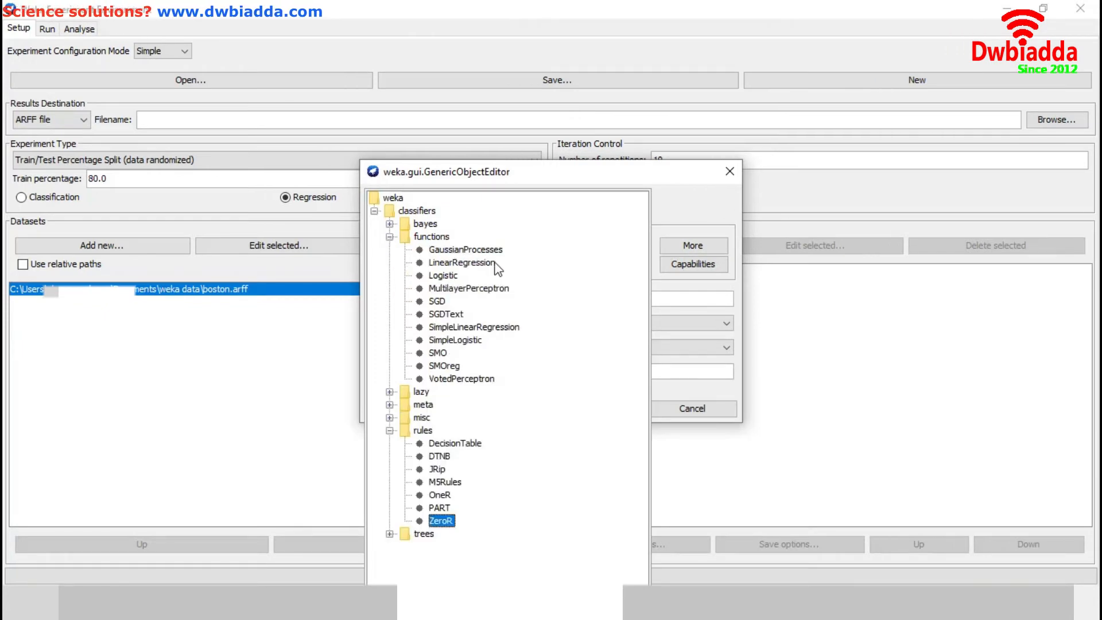
click(456, 262)
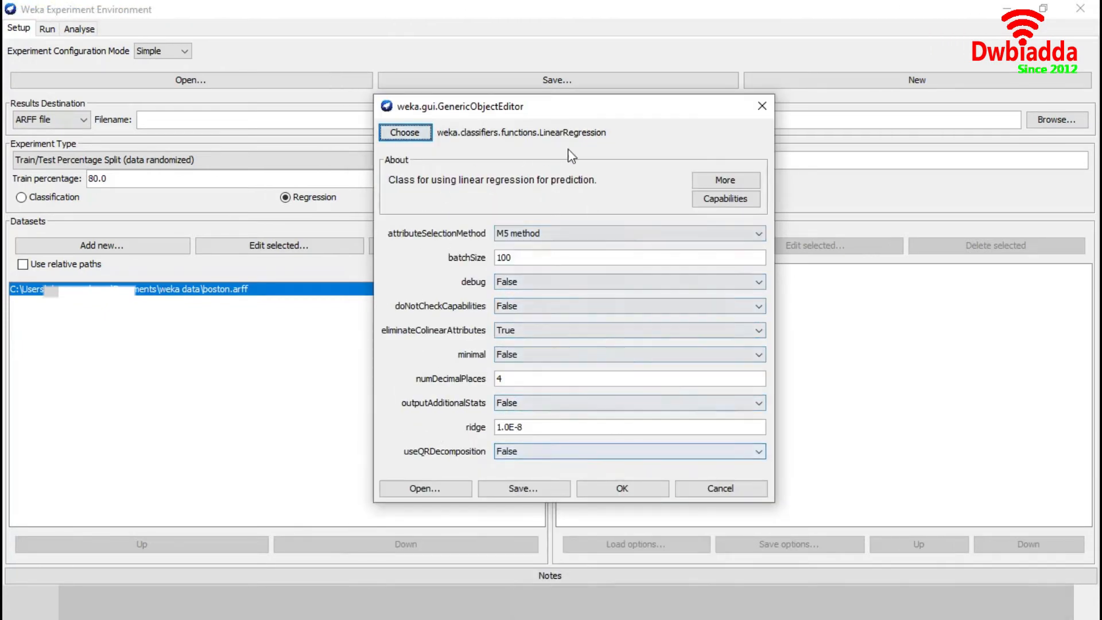
click(621, 488)
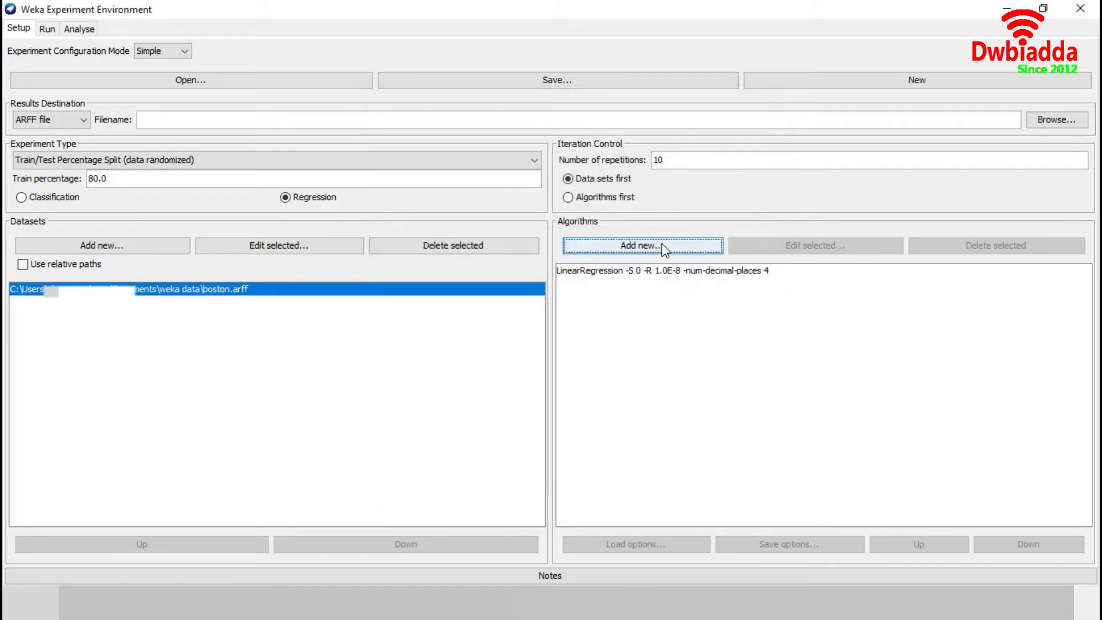
Step: Add the SMOreg support vector regression algorithm with its default options to the experiment
click(633, 246)
click(383, 125)
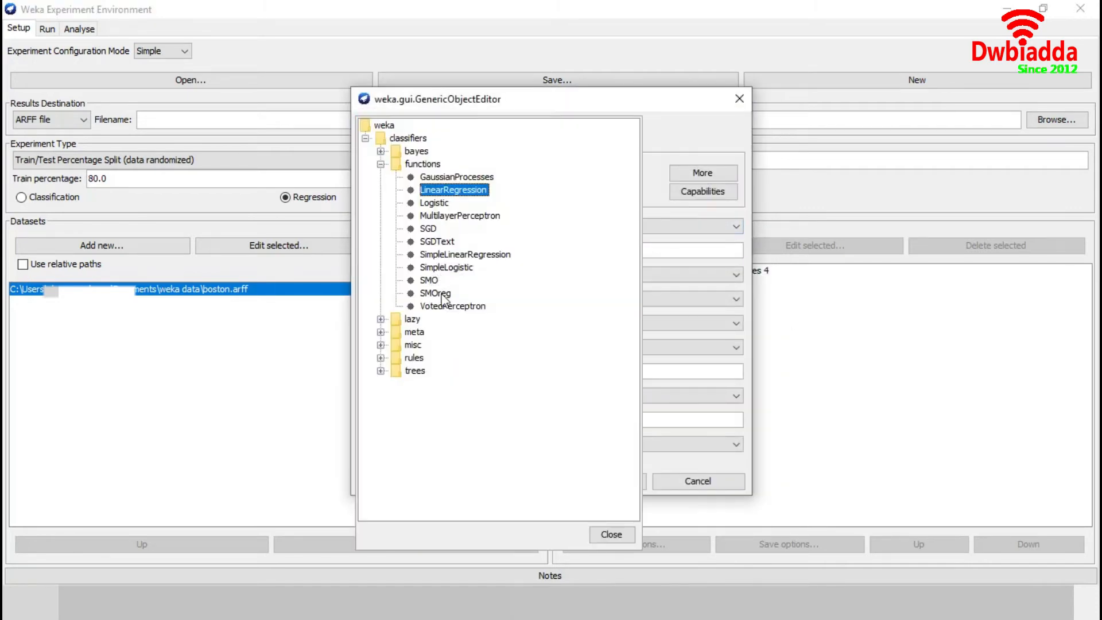
click(442, 298)
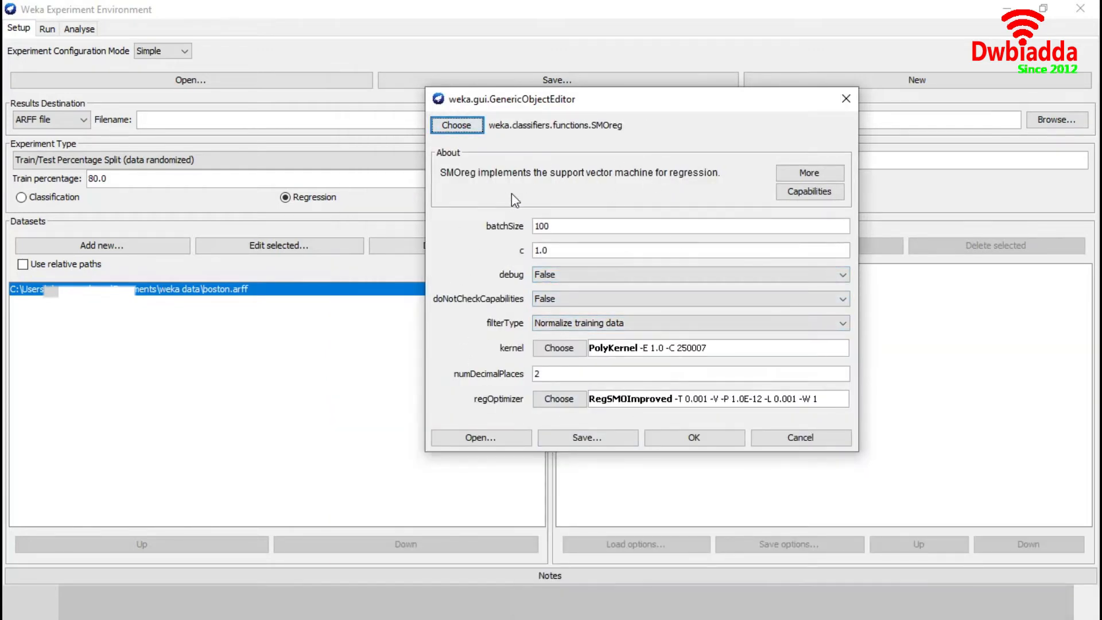
click(684, 442)
Step: Add the MultilayerPerceptron algorithm to the experiment with hiddenLayers set to 2,3
click(591, 247)
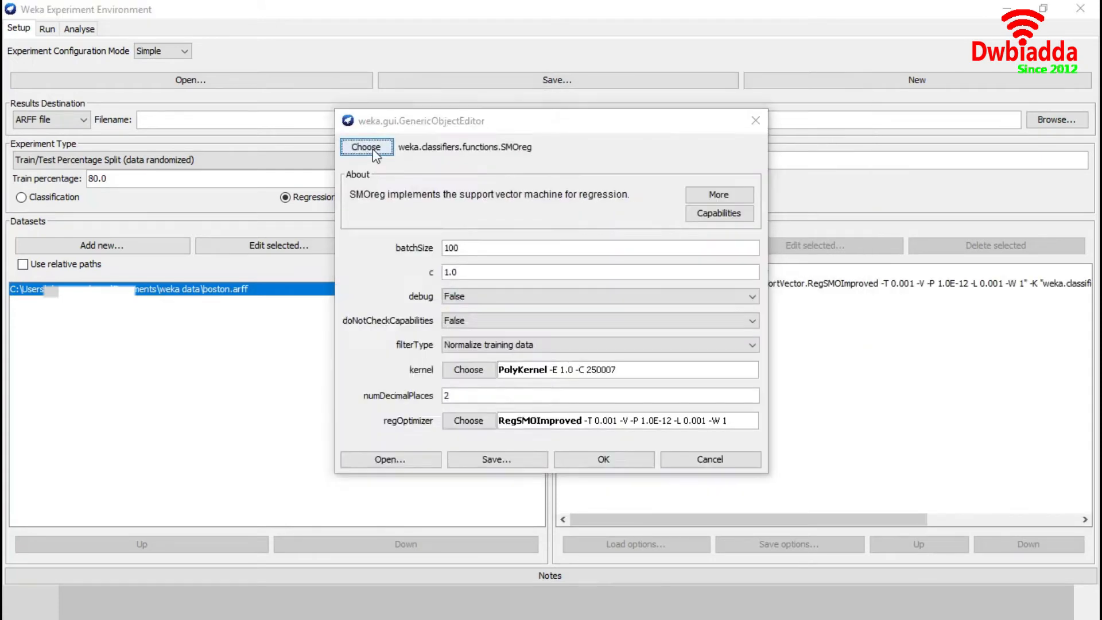
click(370, 148)
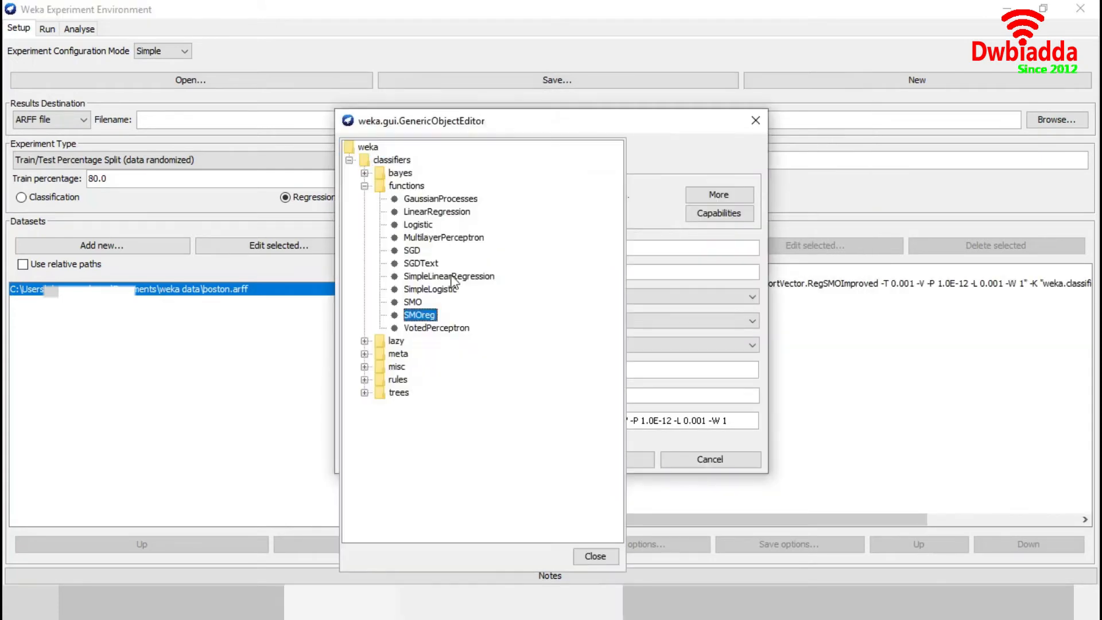
click(447, 238)
double_click(482, 335)
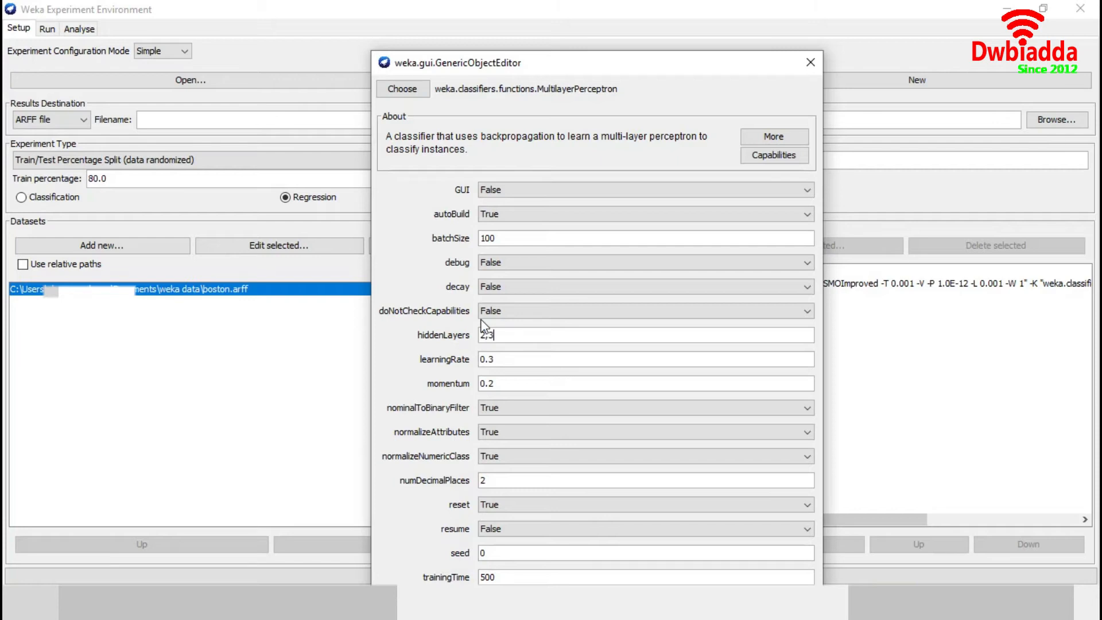
text(2,3)
drag(604, 61, 611, 15)
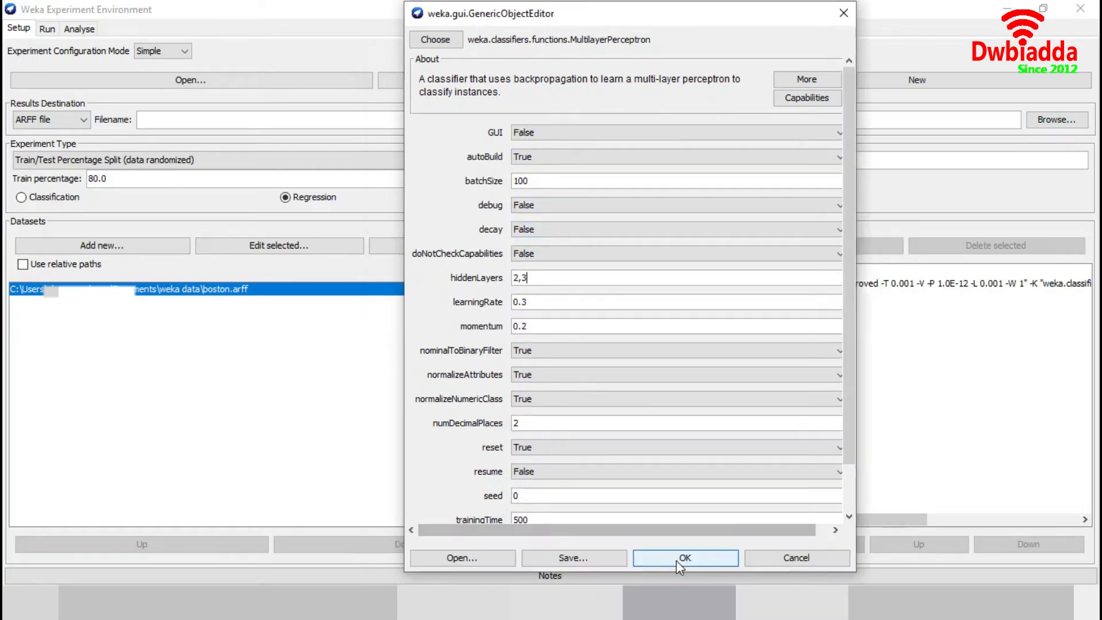
click(676, 560)
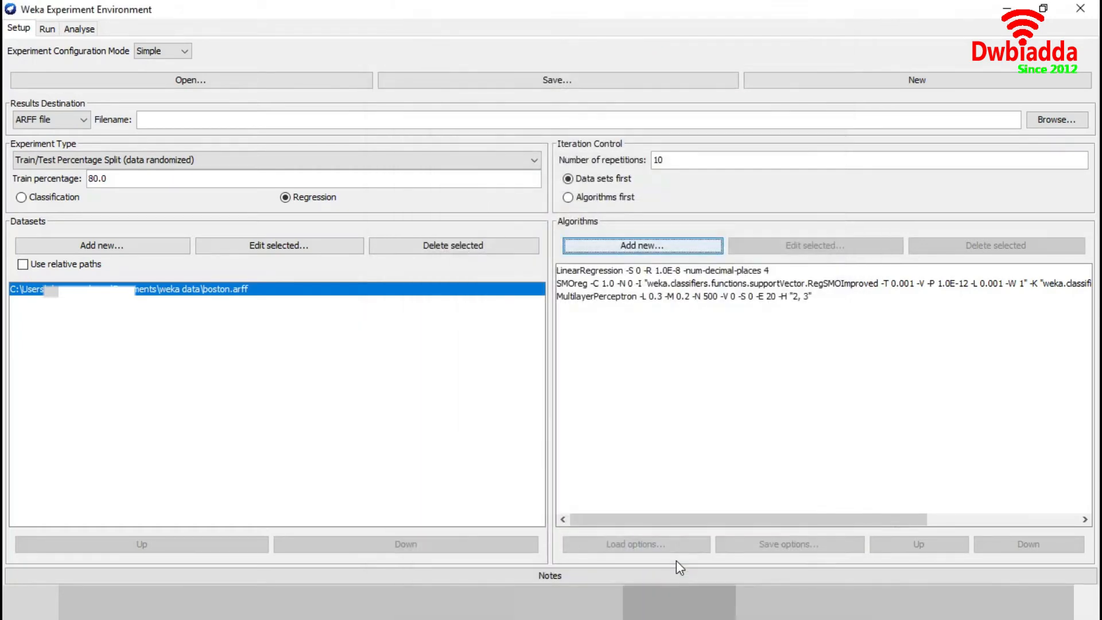
Step: Add the IBk nearest-neighbour algorithm from the lazy classifiers with KNN set to 3
click(637, 245)
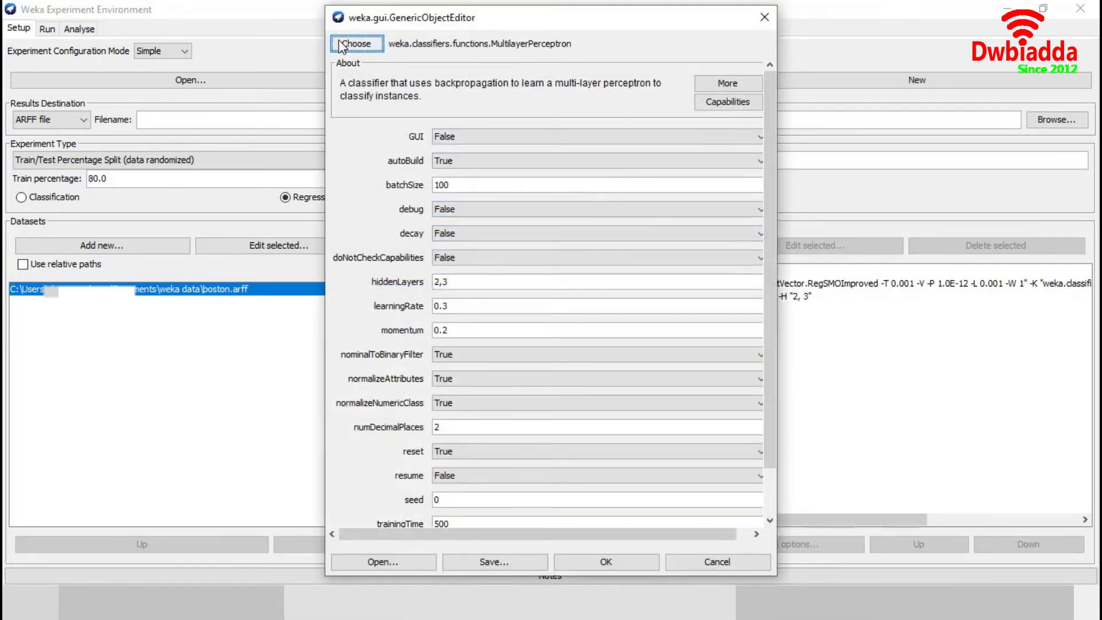
click(356, 43)
click(355, 237)
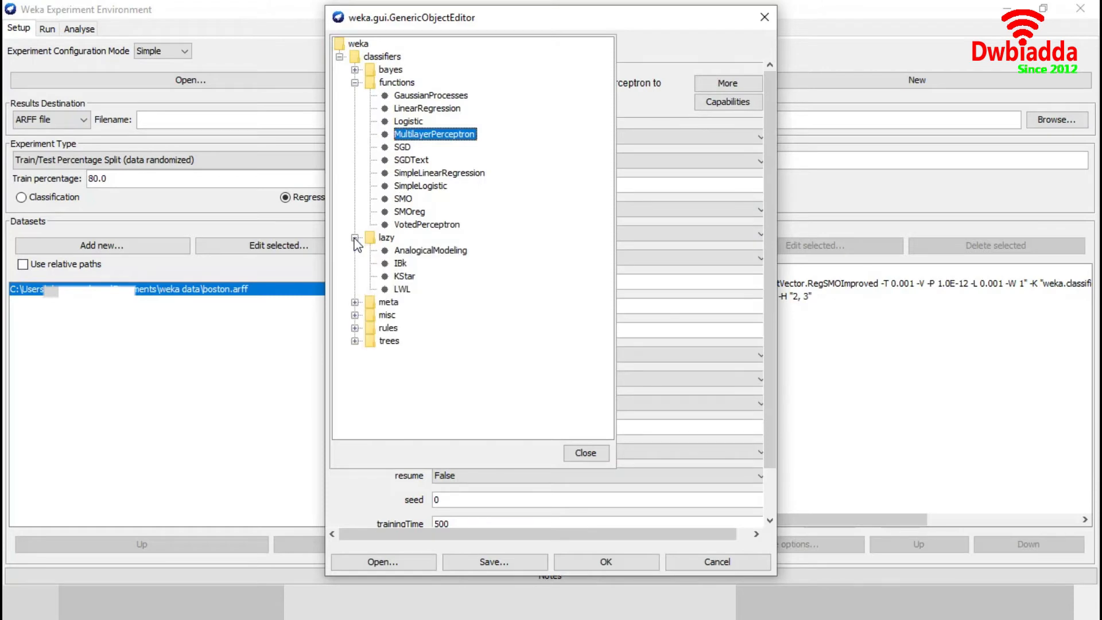
click(400, 263)
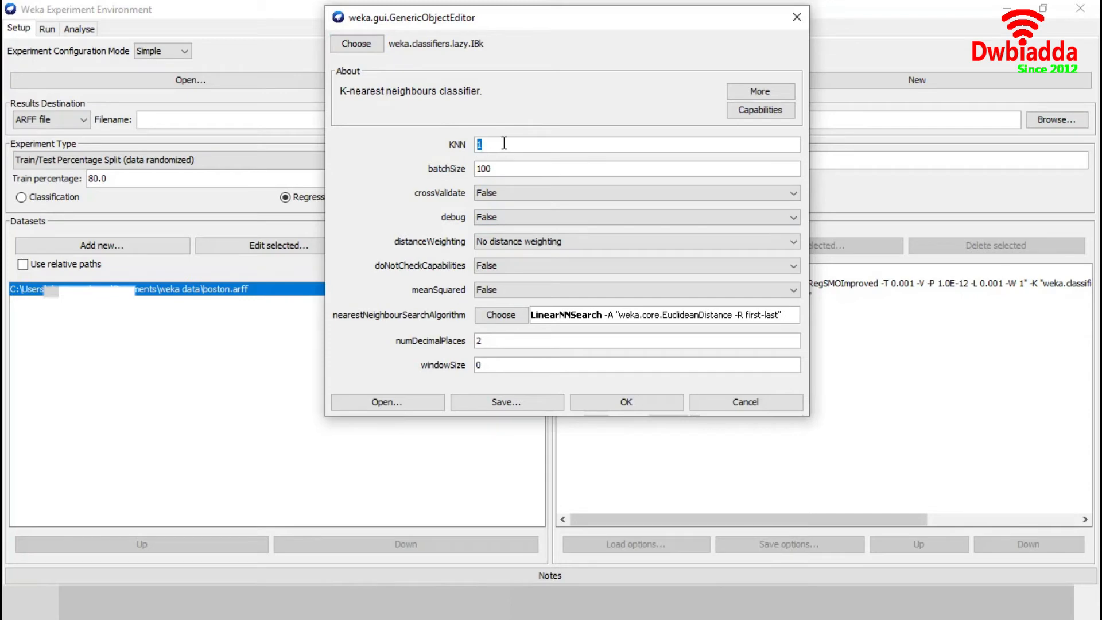
click(647, 403)
Step: Add the REPTree algorithm from the trees classifiers with its default options
click(615, 247)
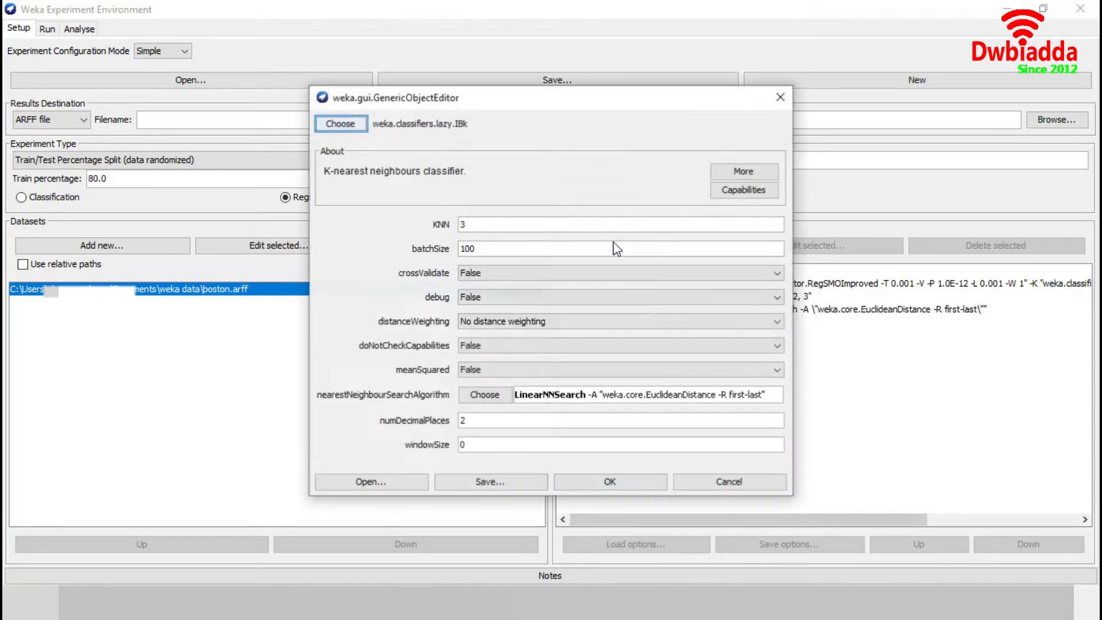
click(339, 124)
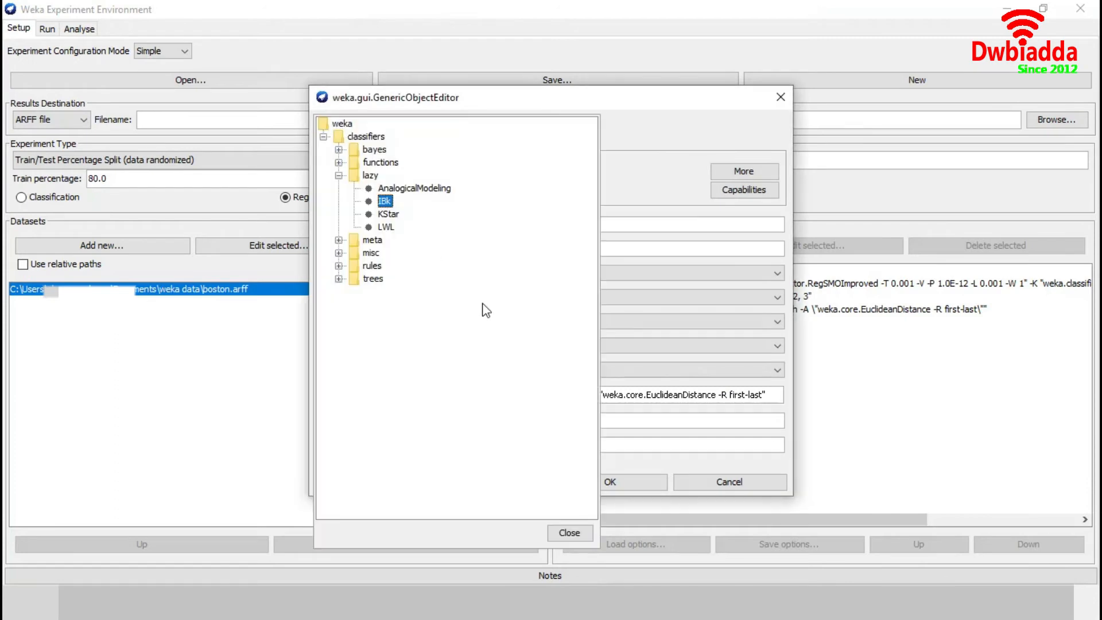
click(339, 279)
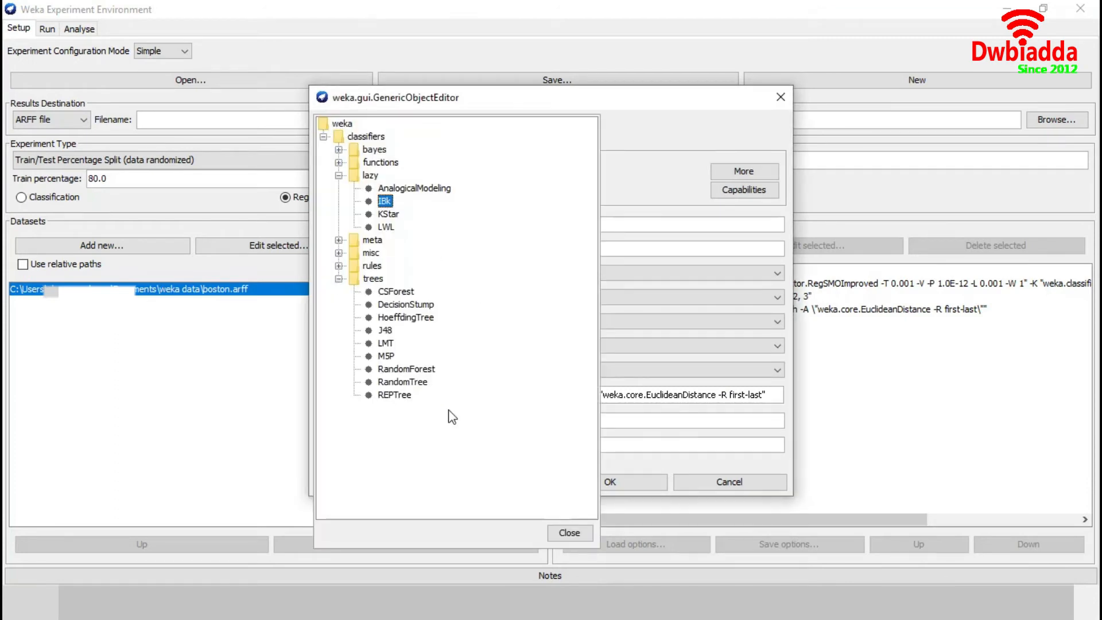
click(402, 395)
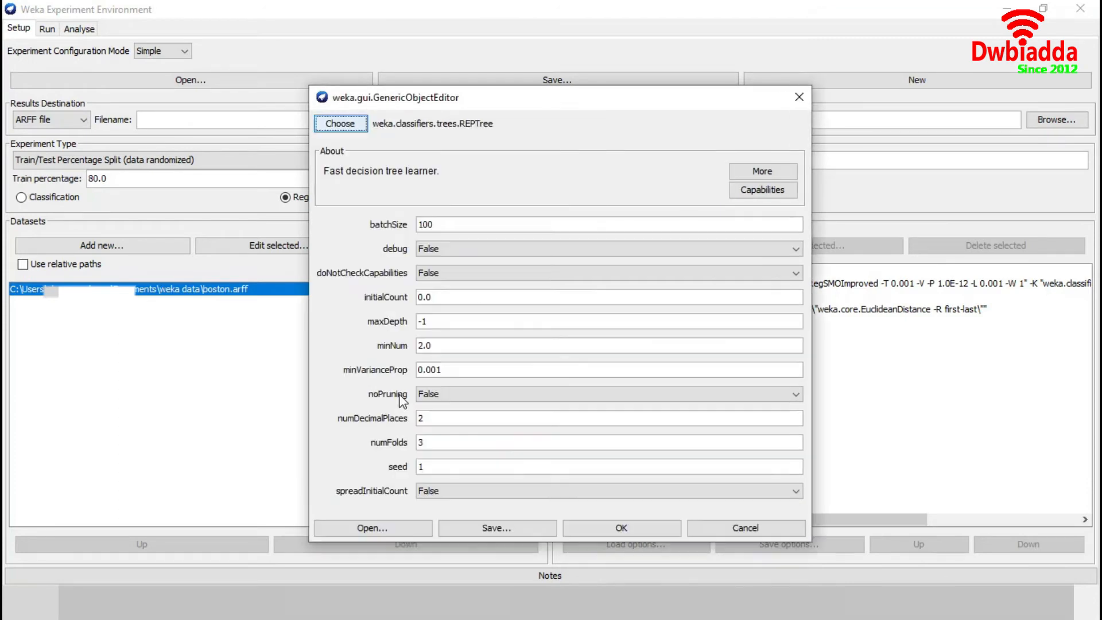
click(631, 525)
Step: Add the RandomForest algorithm from the trees classifiers, keeping its default options
click(633, 246)
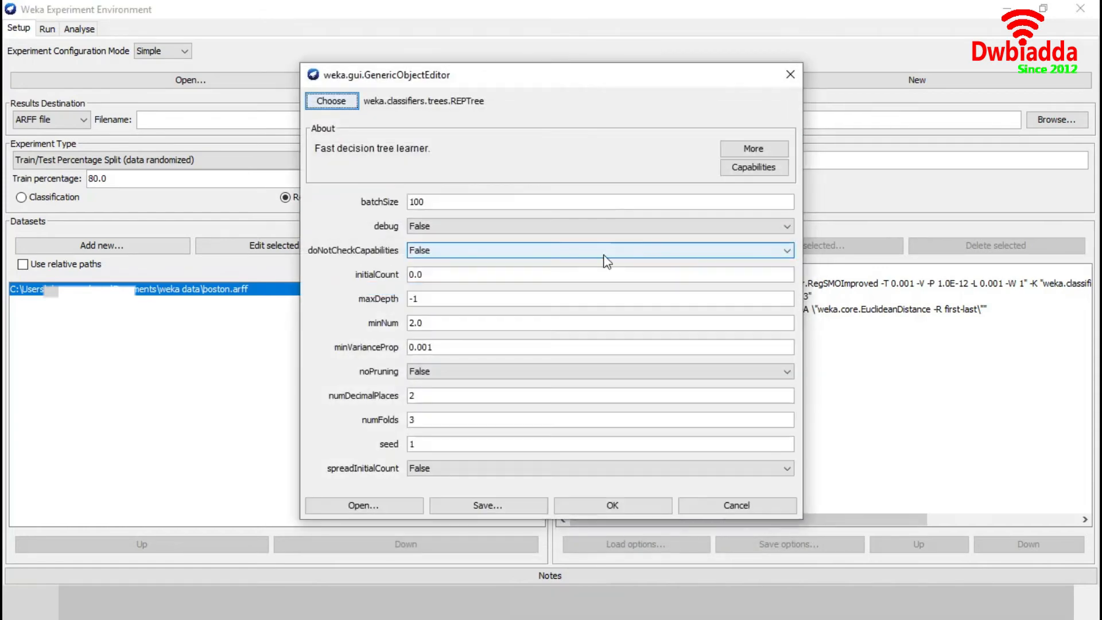
click(335, 105)
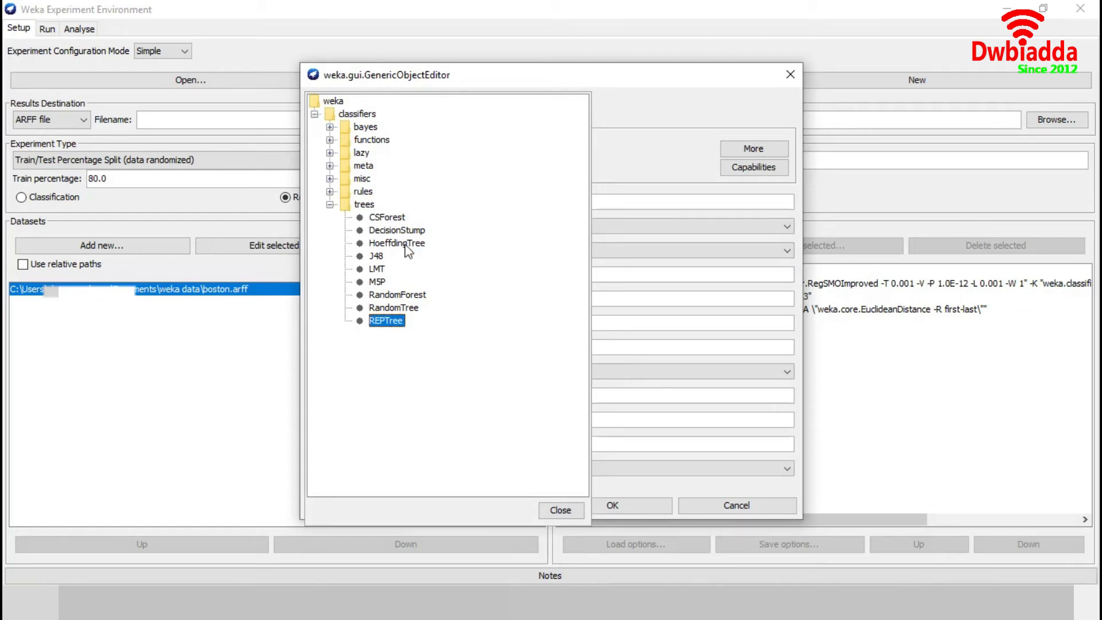
click(390, 295)
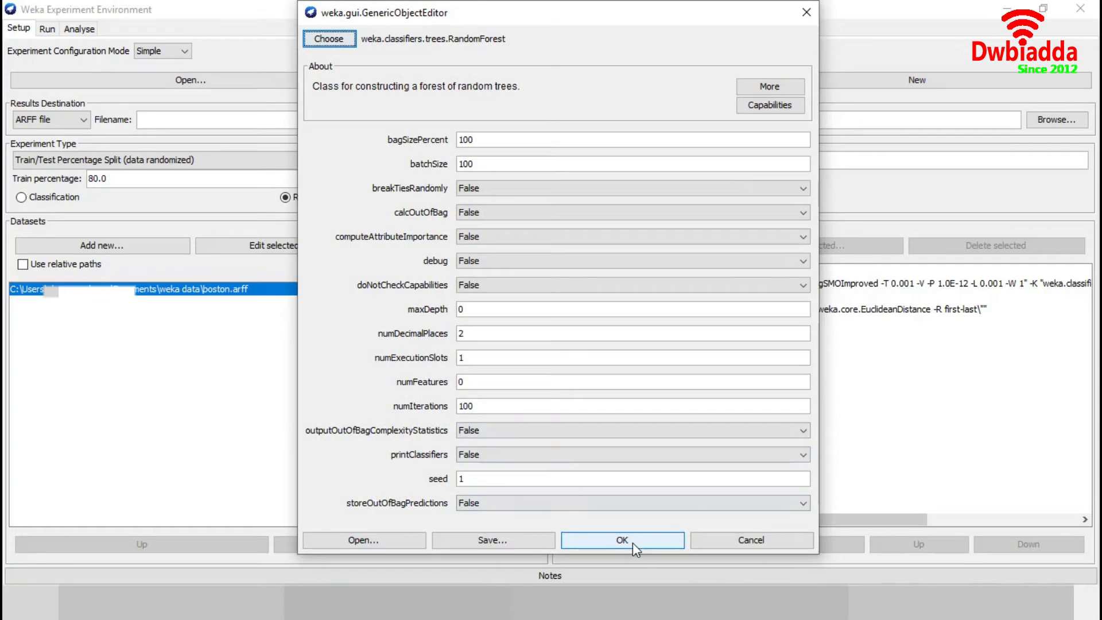
click(633, 543)
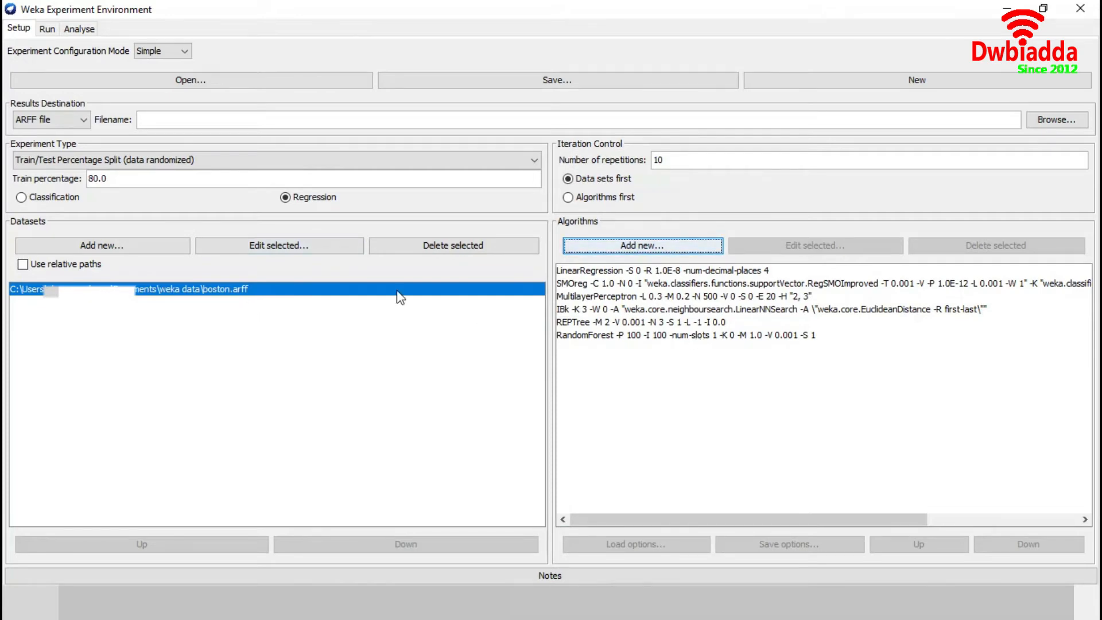
Step: Run the regression experiment on the Boston dataset and load the current experiment's results for analysis
click(47, 29)
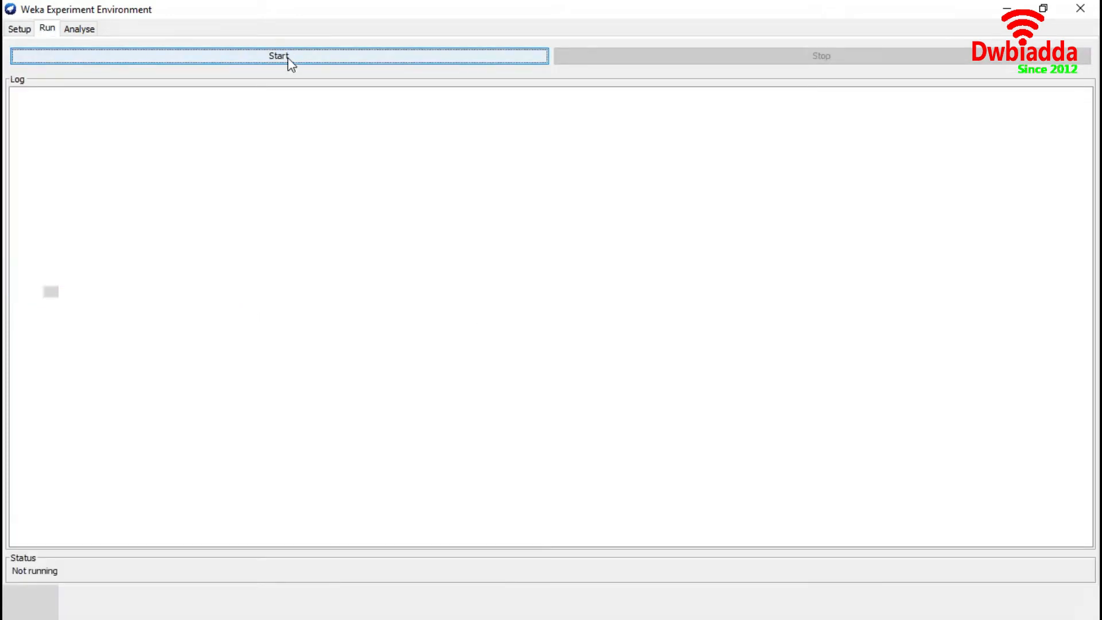
click(288, 56)
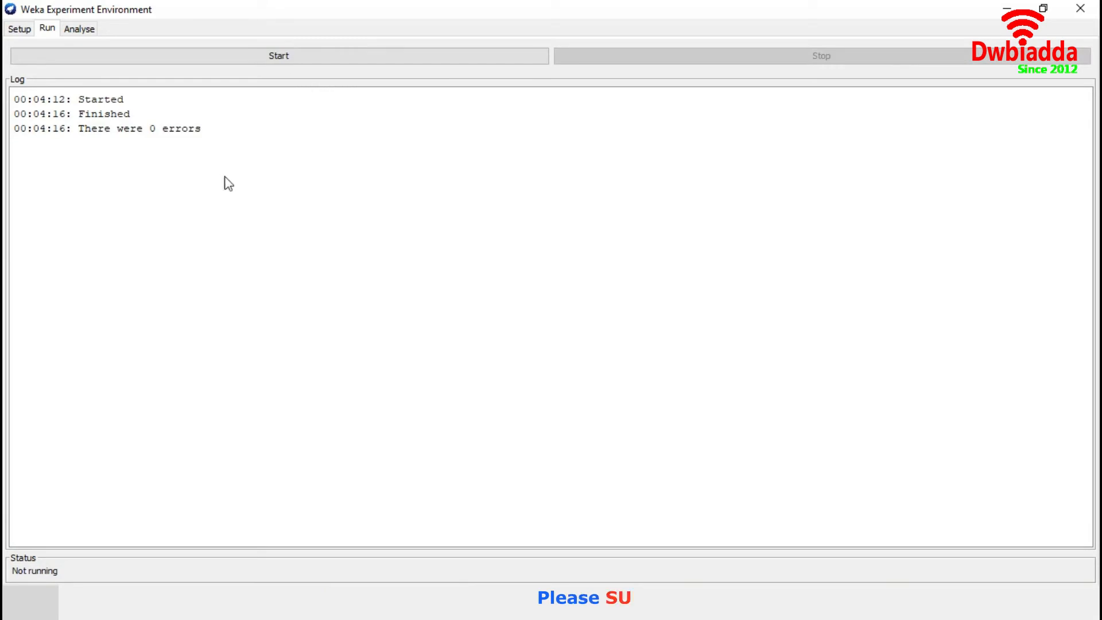
click(83, 29)
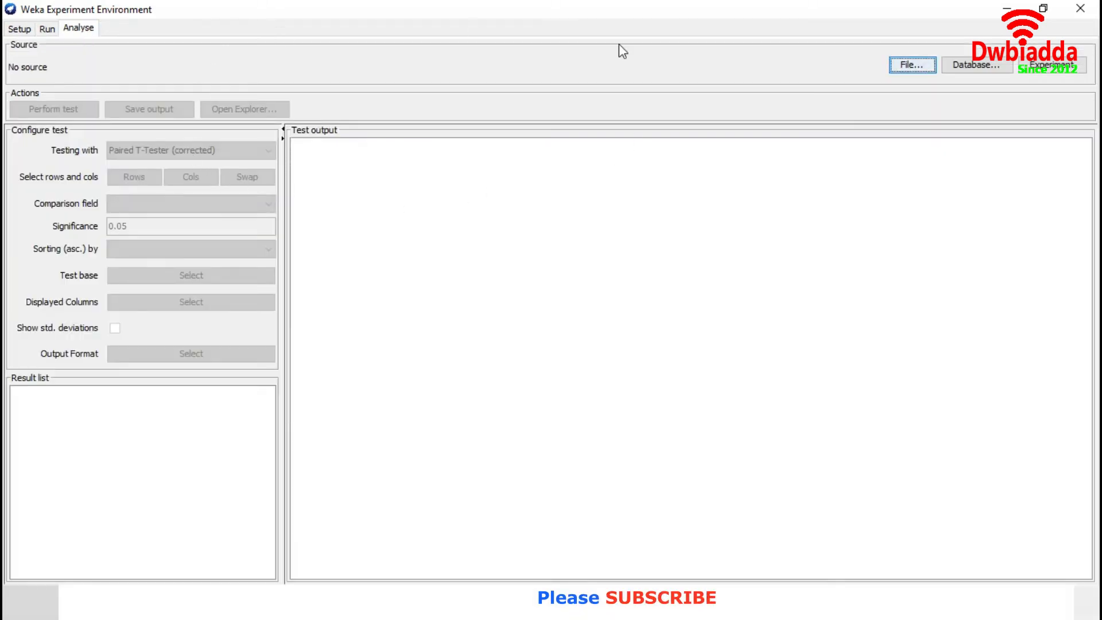
click(1066, 64)
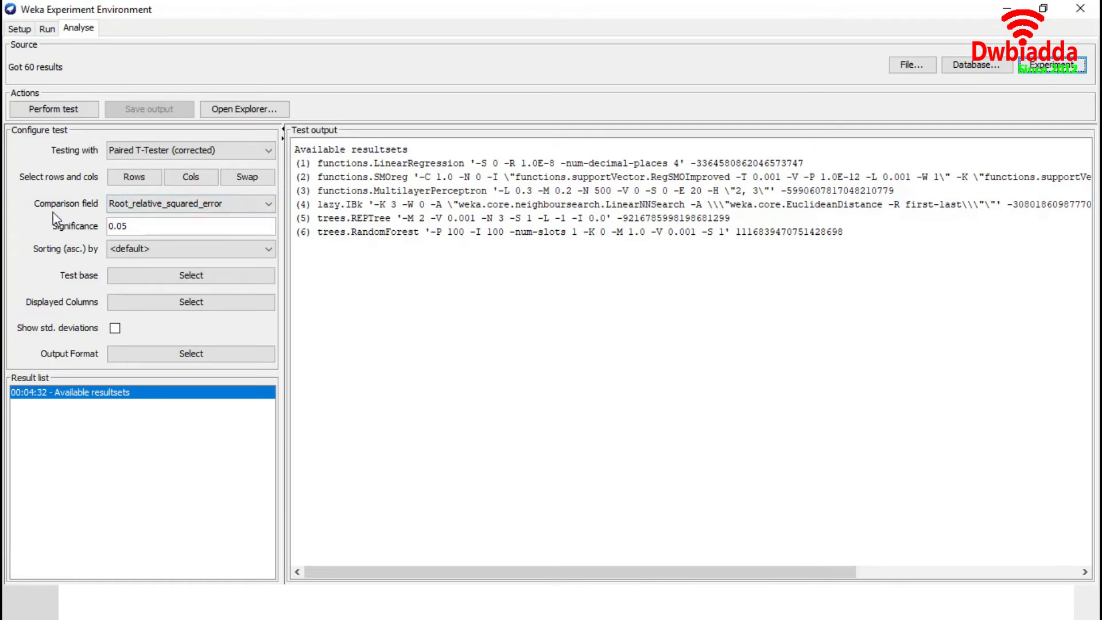
Step: Set the comparison field for the analysis to Root_mean_squared_error
click(256, 204)
scroll(213, 281, down, 8)
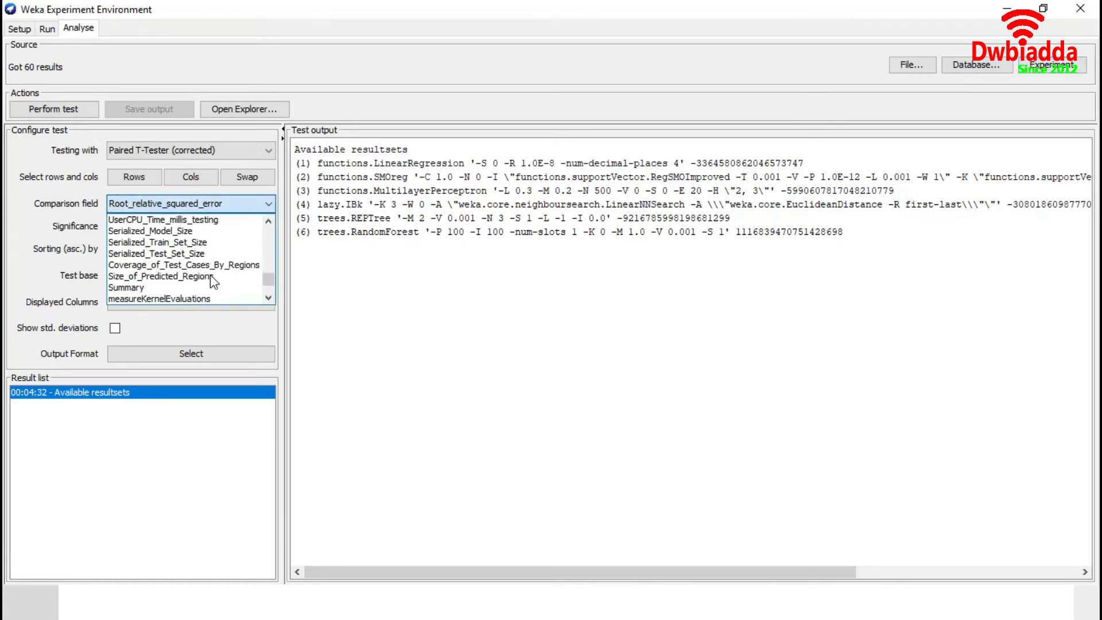
scroll(214, 281, up, 7)
click(208, 266)
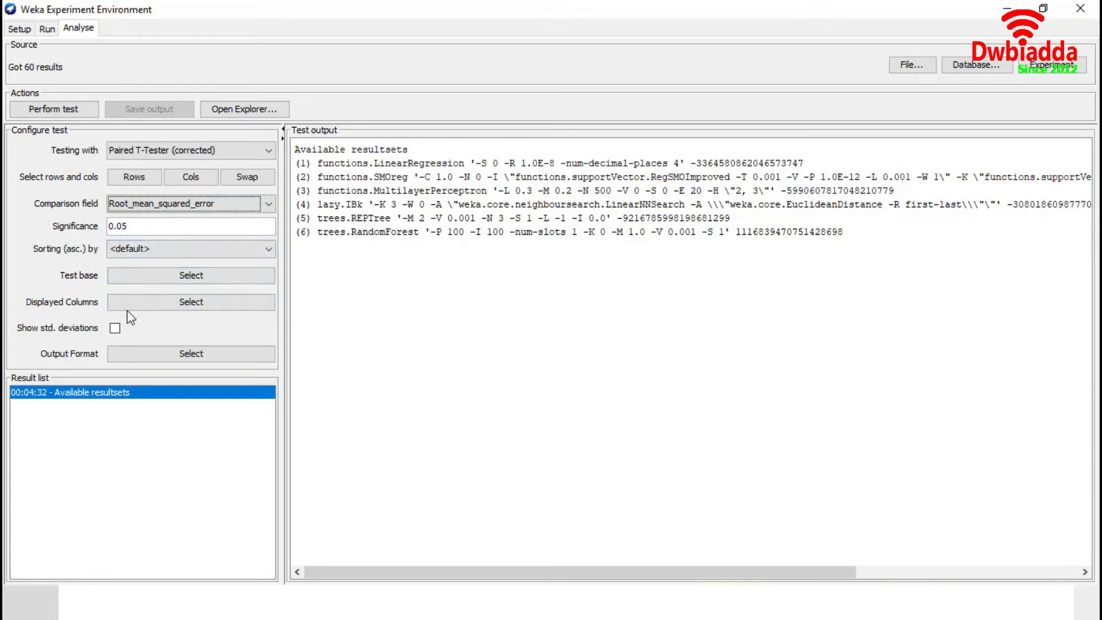
Step: Choose LinearRegression as the test base, perform the paired t-test and review the dataset and resultset lines in the output
click(219, 279)
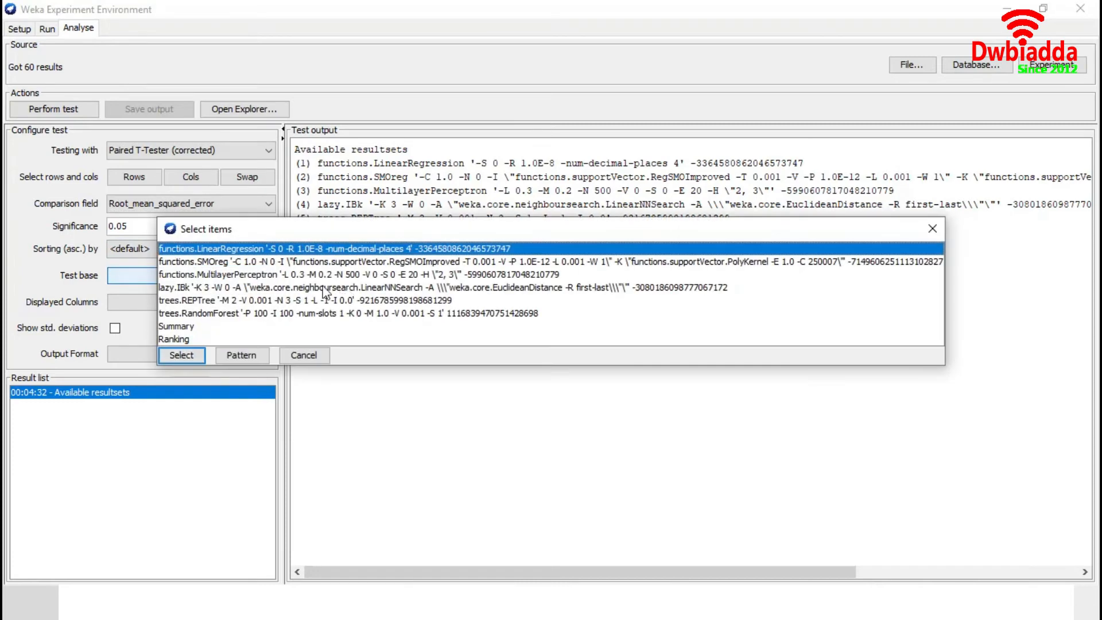
click(182, 356)
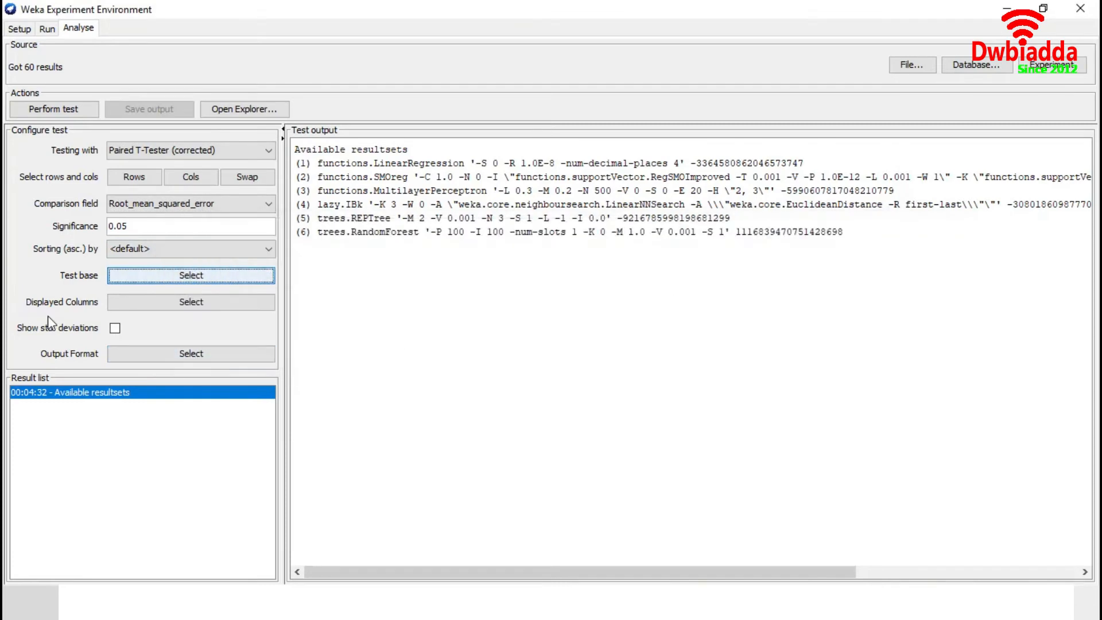
click(57, 110)
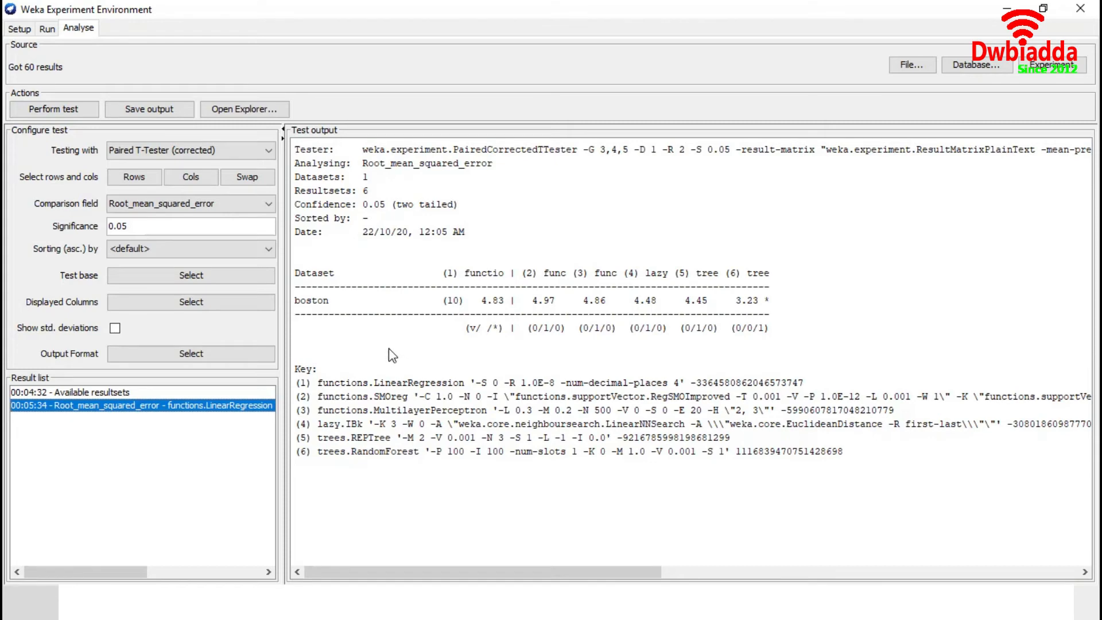
drag(376, 183, 296, 182)
click(364, 198)
drag(363, 194, 300, 194)
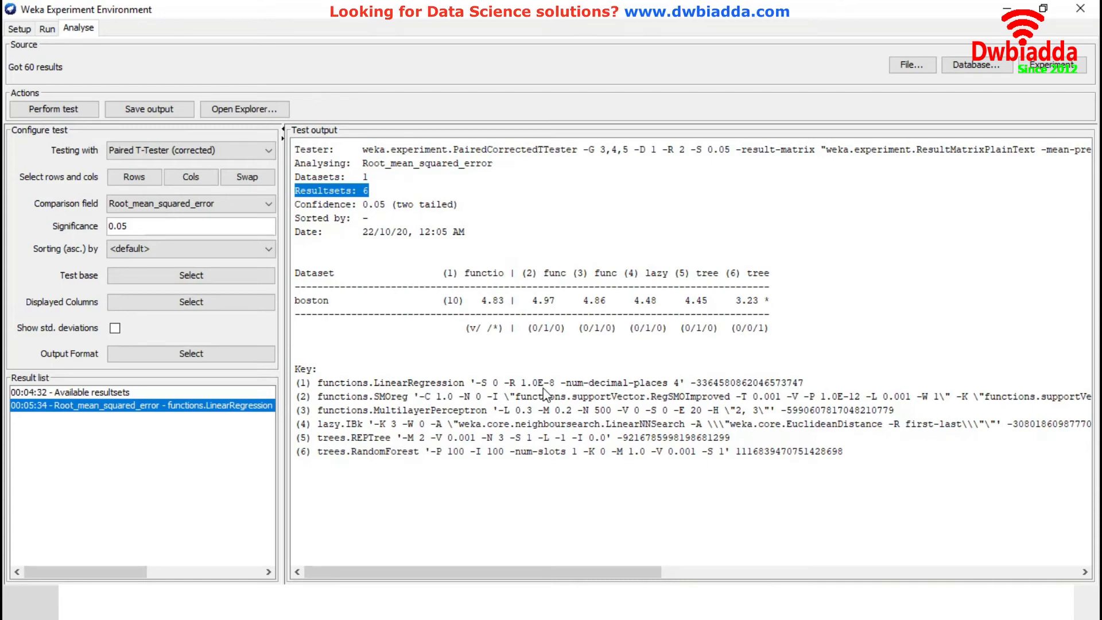
Step: Return to the experiment setup and delete all algorithms from LinearRegression through RandomForest
click(20, 29)
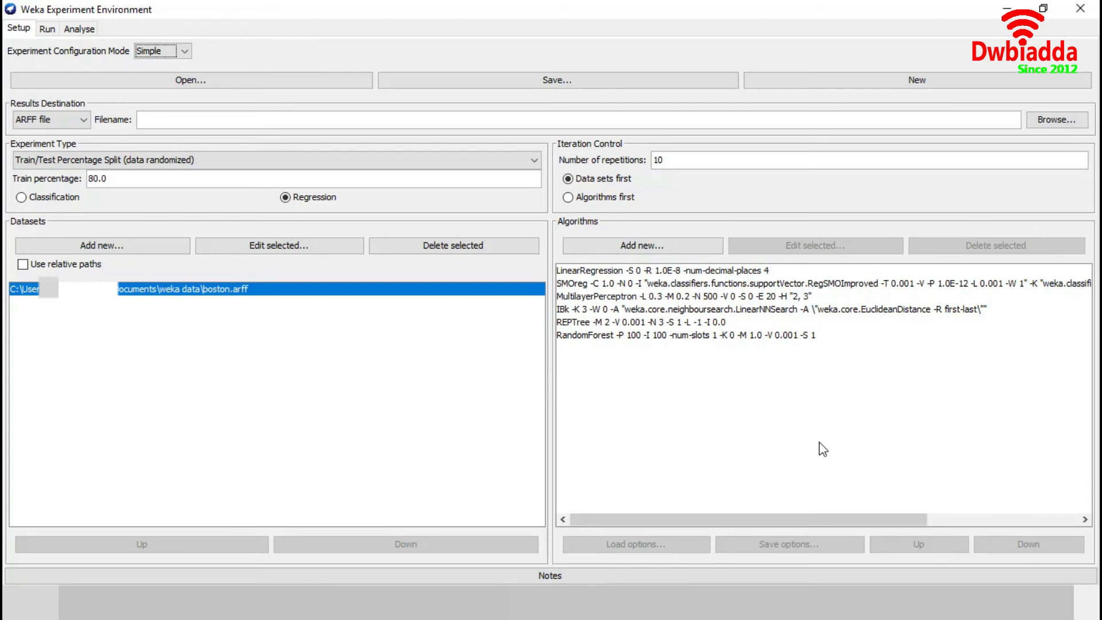
click(827, 271)
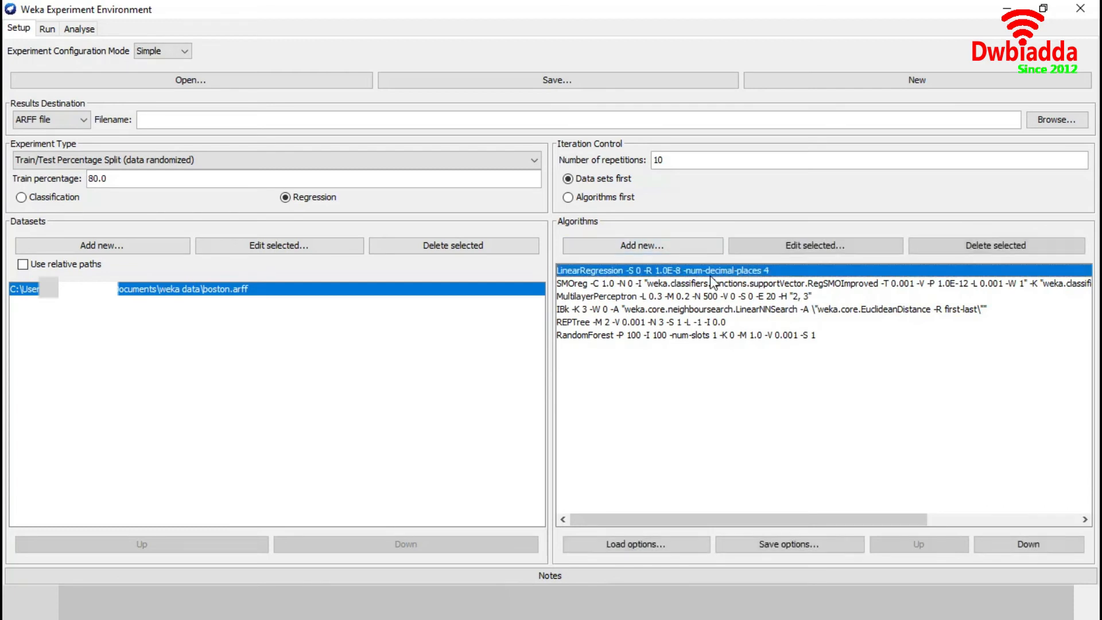
key(shift+Down)
key(shift+Down)
key(shift+Down)
key(shift+Down)
key(shift+Down)
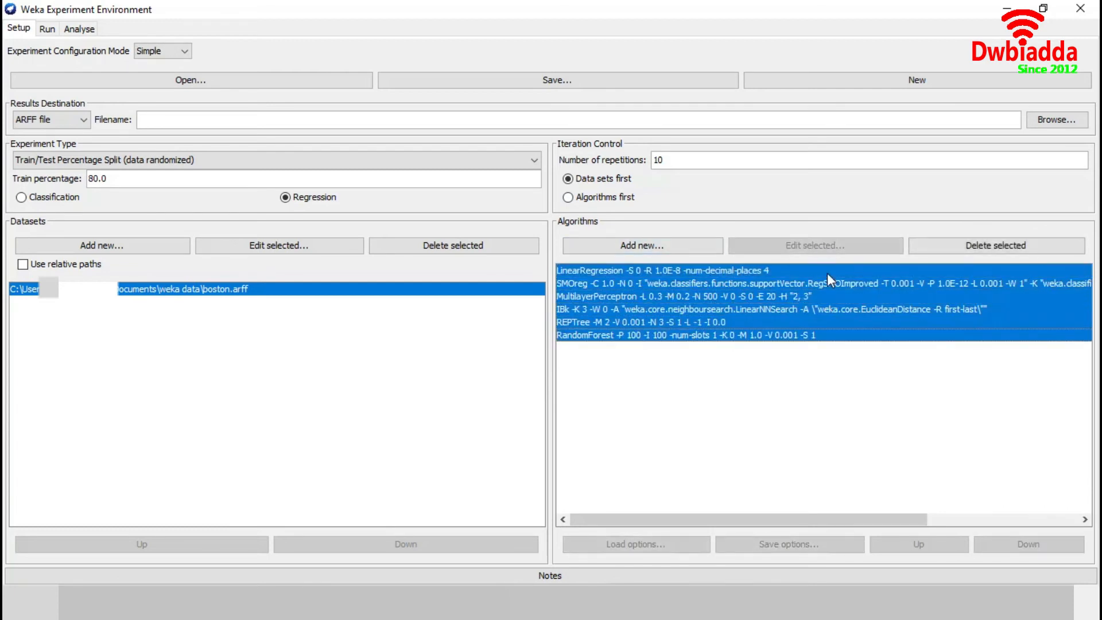
key(Delete)
Step: Add the MultilayerPerceptron algorithm from the functions classifiers with hiddenLayers set to 2,3 and learningRate set to 0.1
click(647, 246)
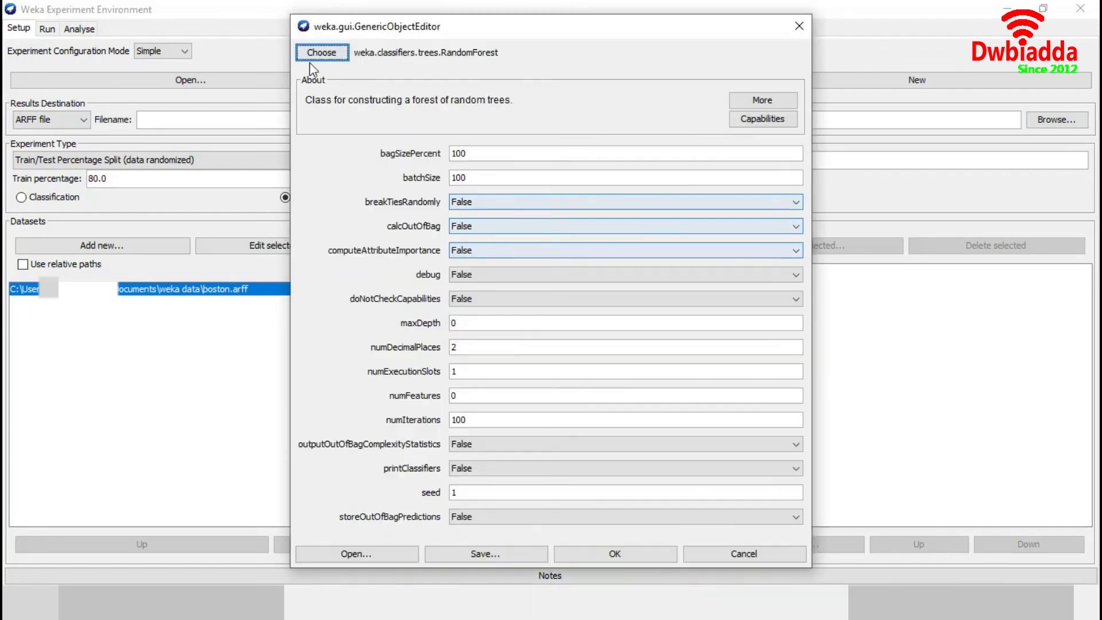
click(320, 53)
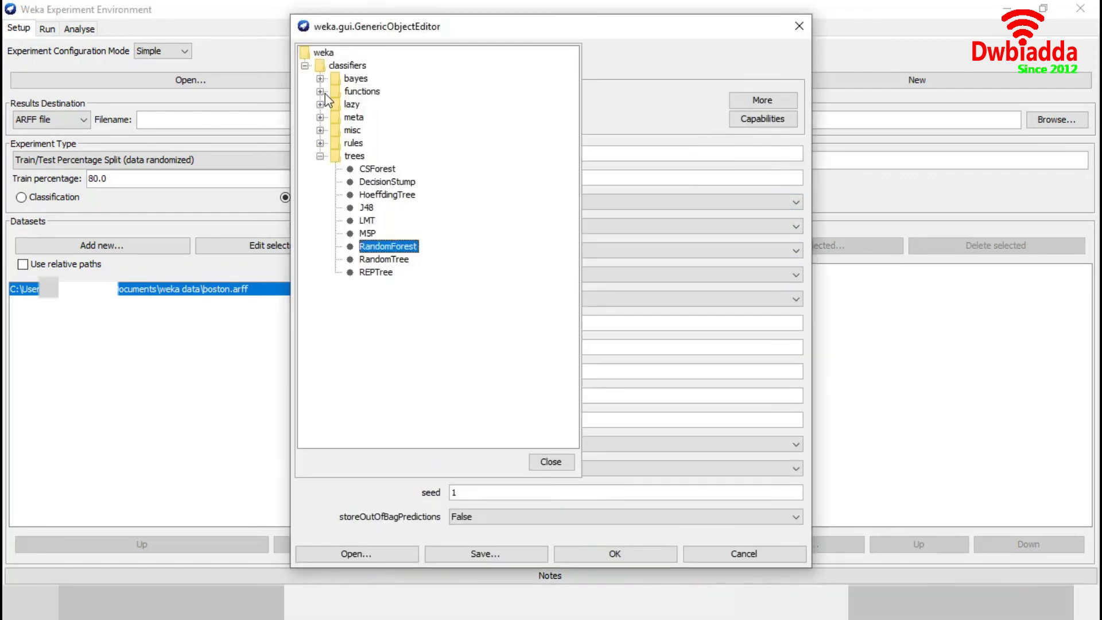
click(321, 92)
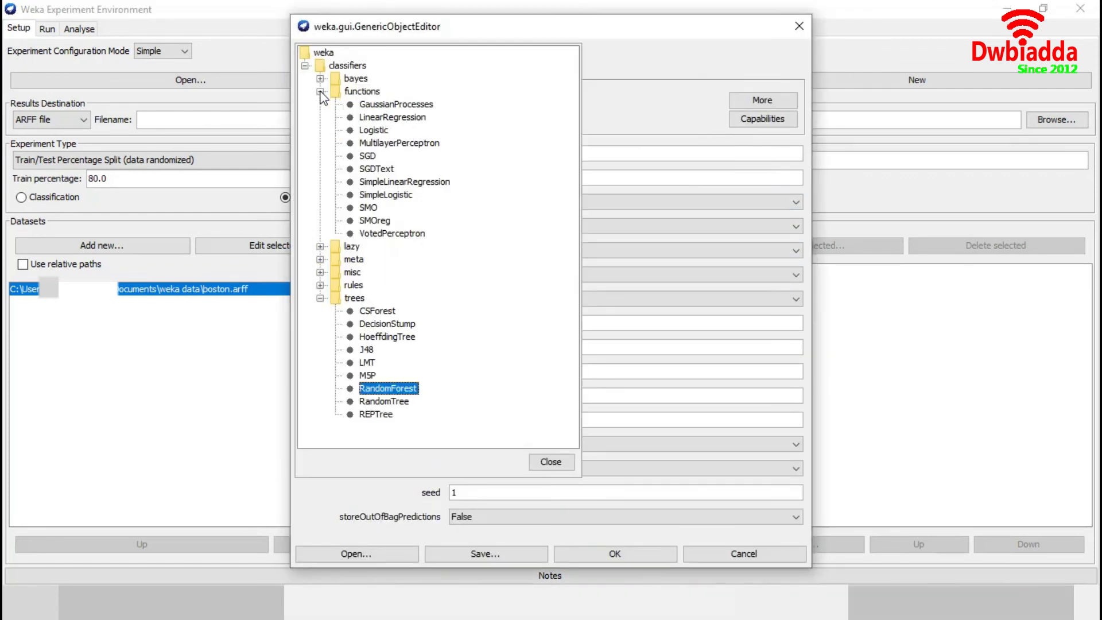
click(426, 144)
double_click(422, 300)
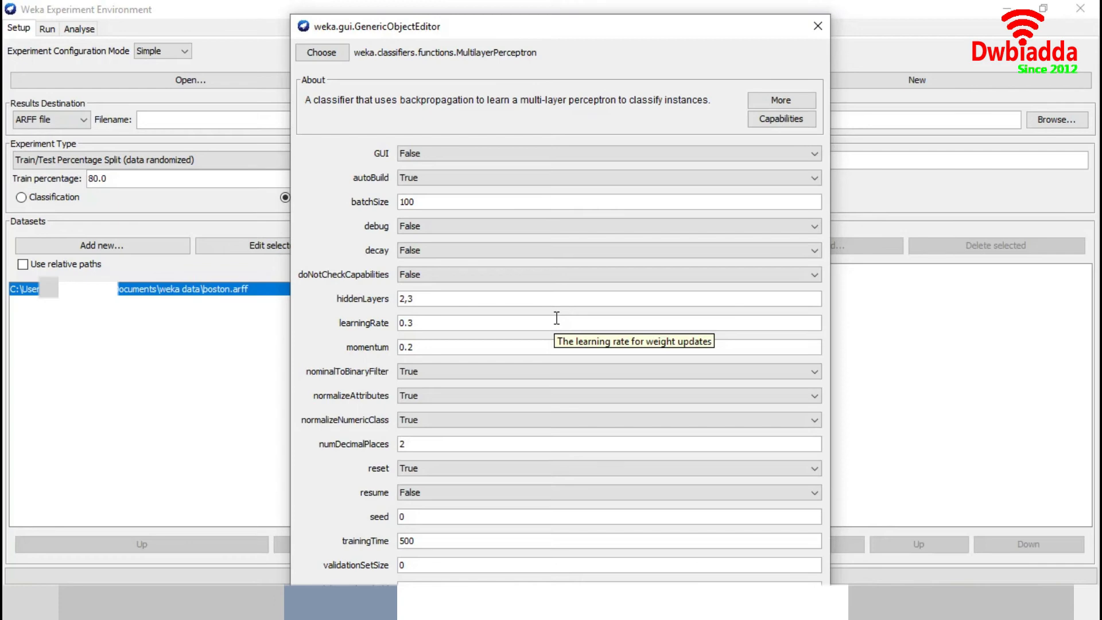
click(421, 325)
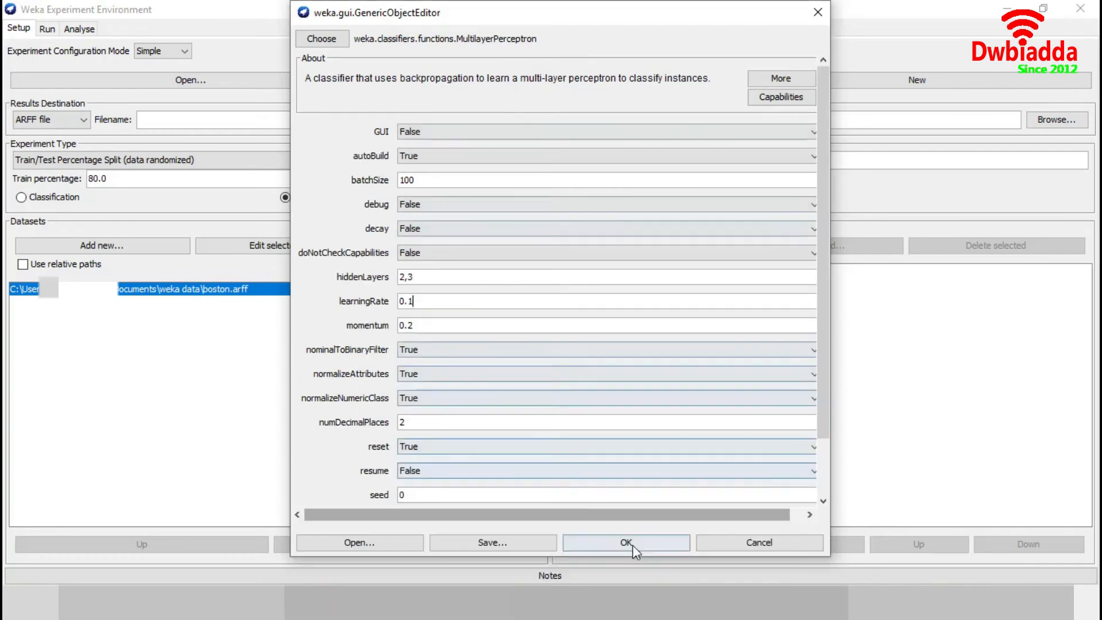
click(632, 545)
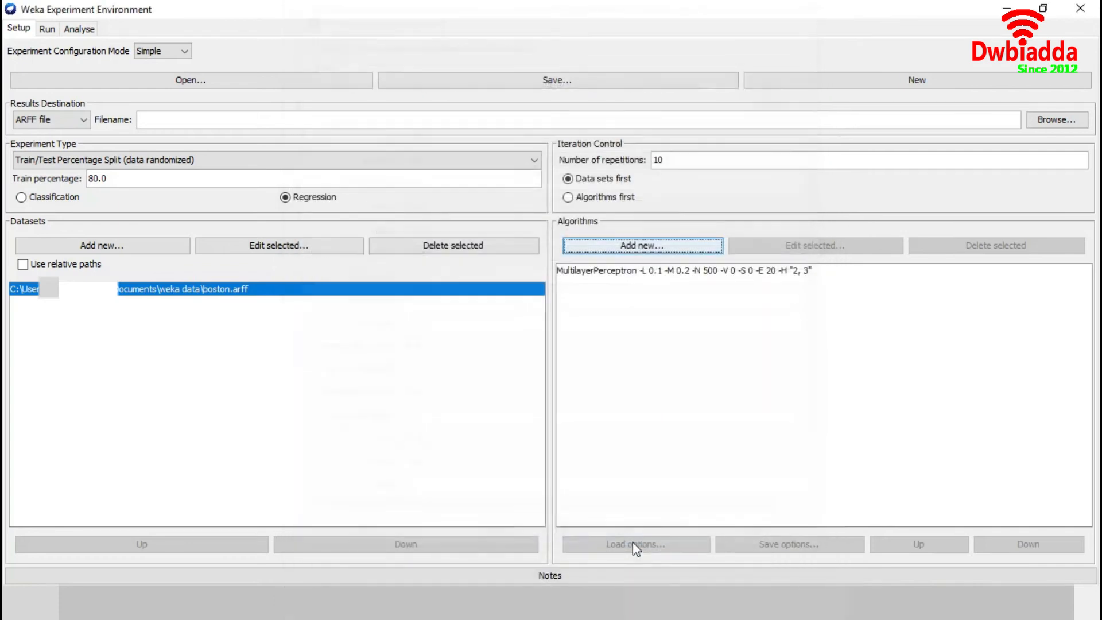
Step: Add two more MultilayerPerceptron variants with learningRate 0.1, one with hiddenLayers 2,3,2 and the other with 2,3,2,2
click(626, 248)
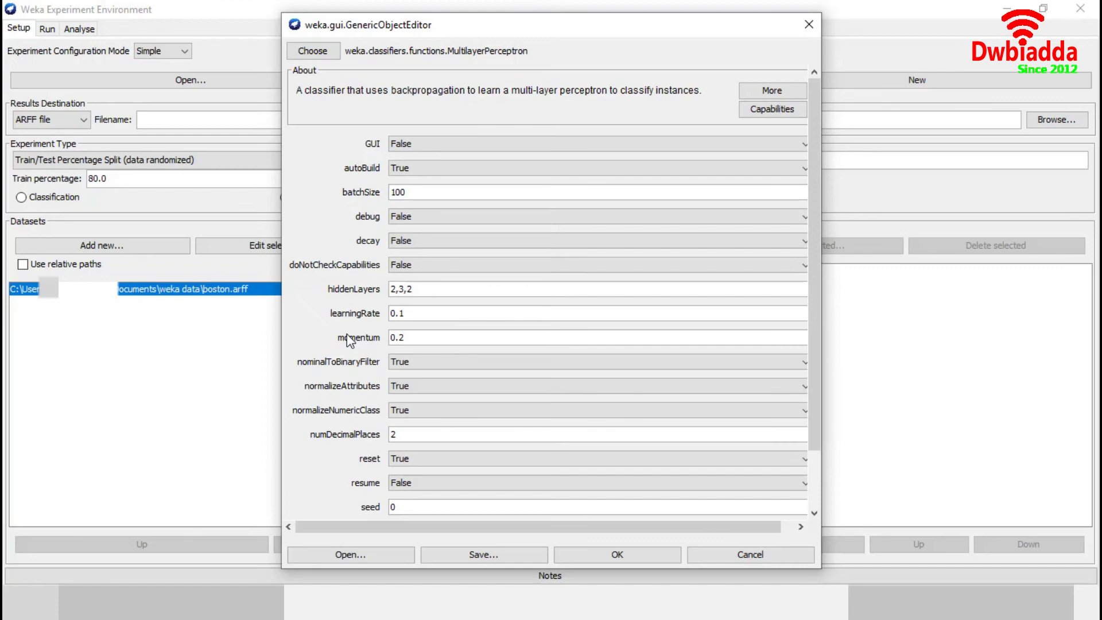
click(608, 555)
click(640, 247)
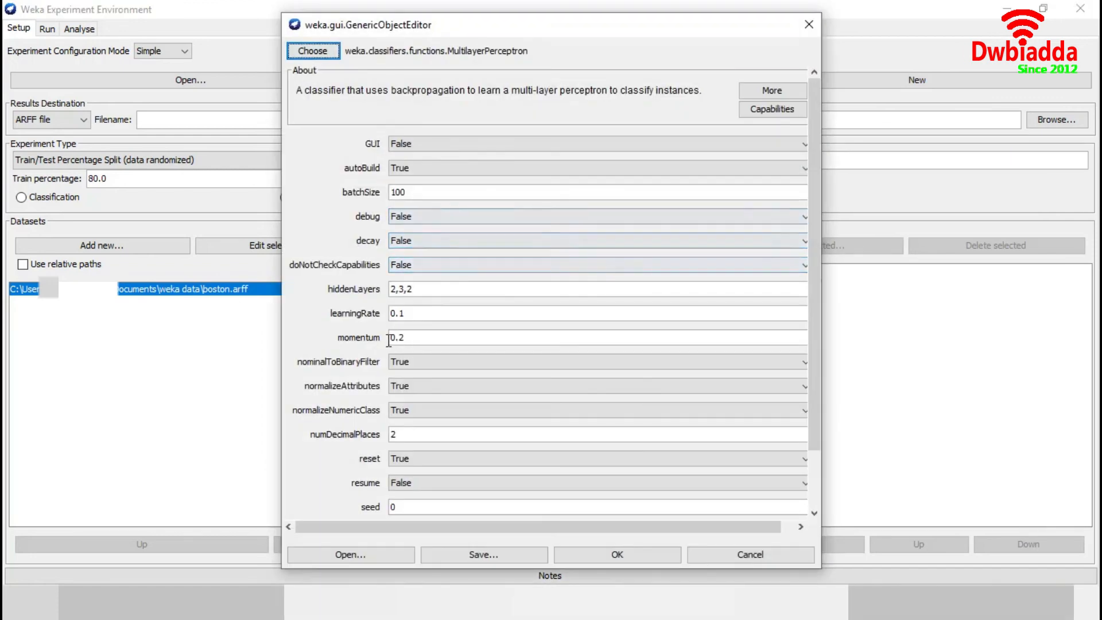
click(416, 288)
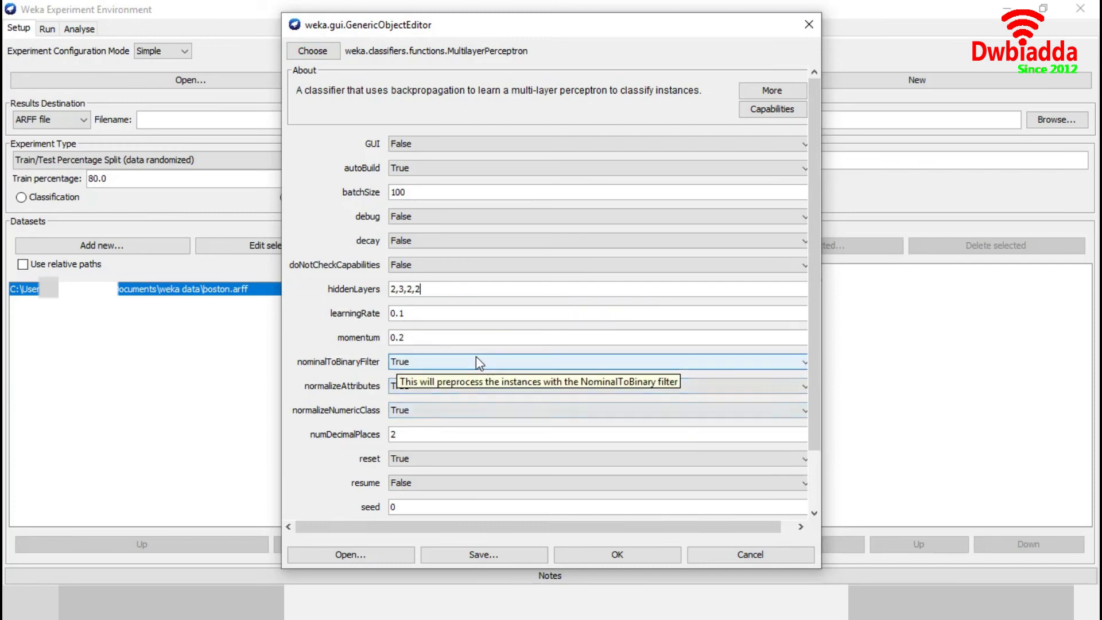
click(636, 556)
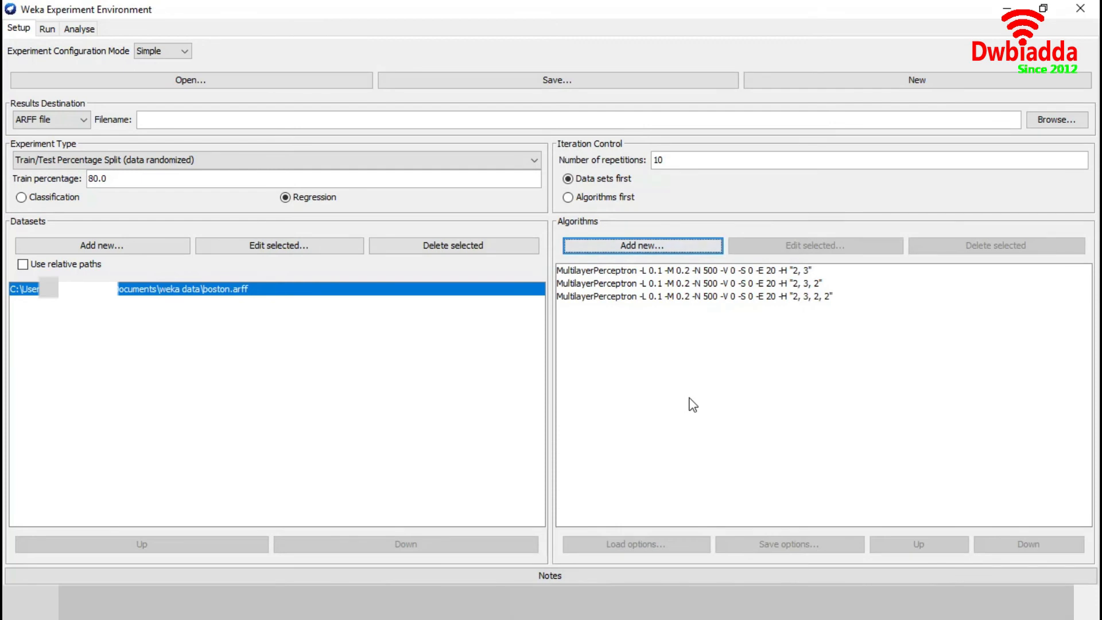
Step: Run the experiment with the MultilayerPerceptron variants and load its new results for analysis
click(46, 30)
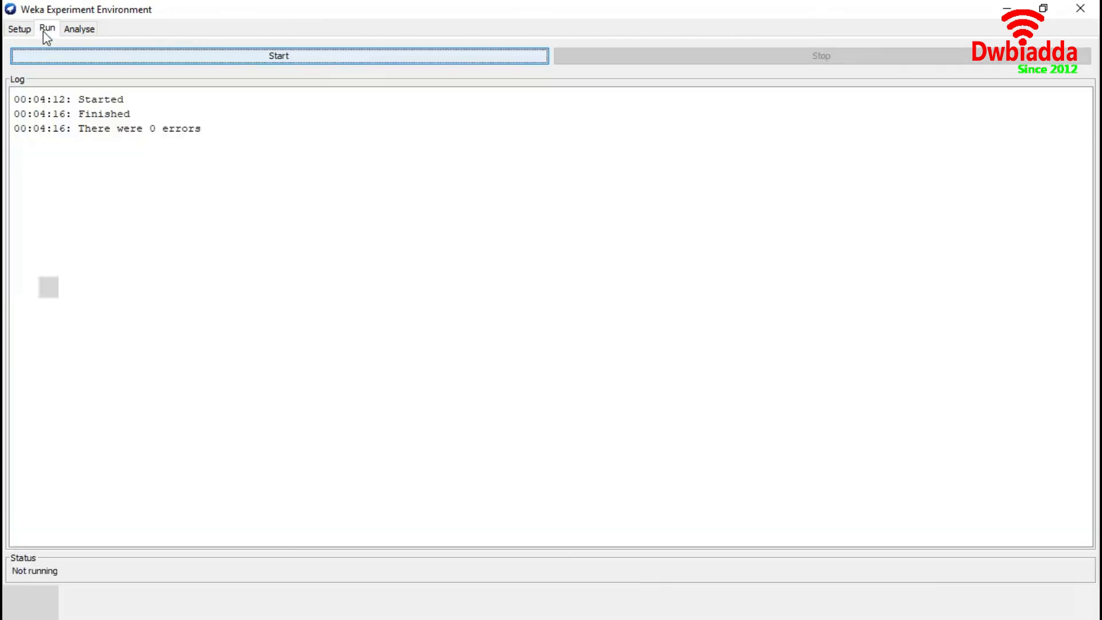
click(343, 58)
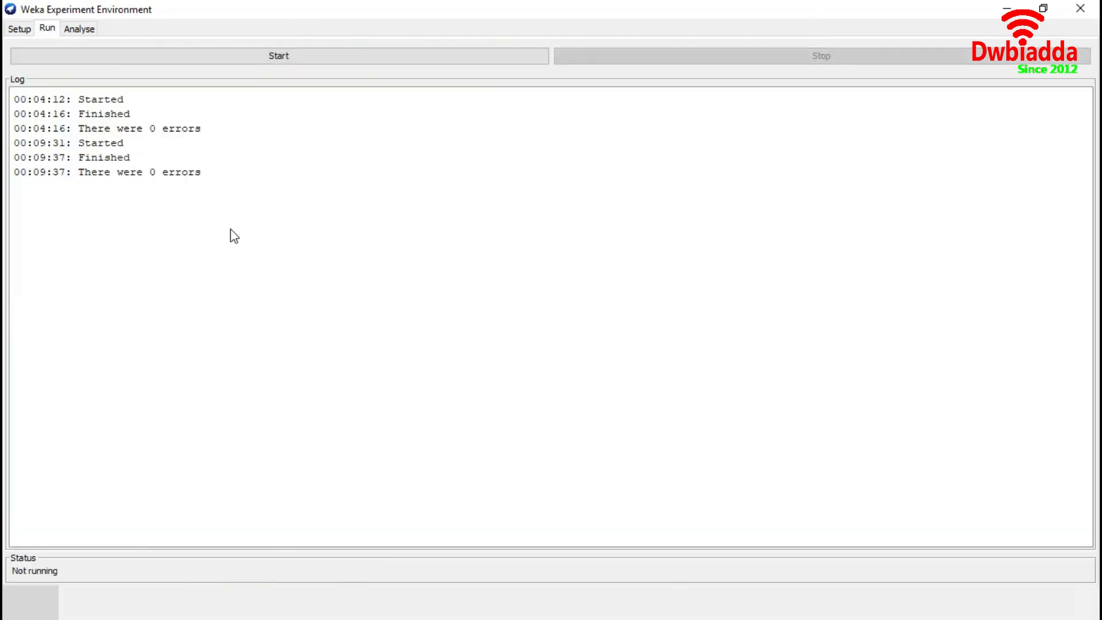
click(80, 30)
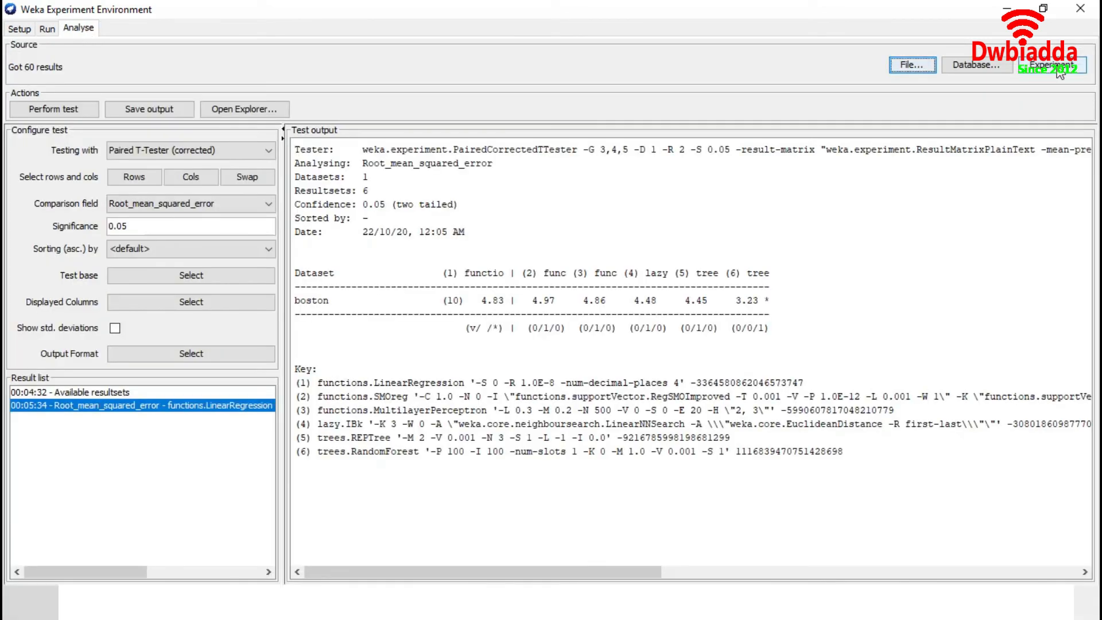
click(1059, 69)
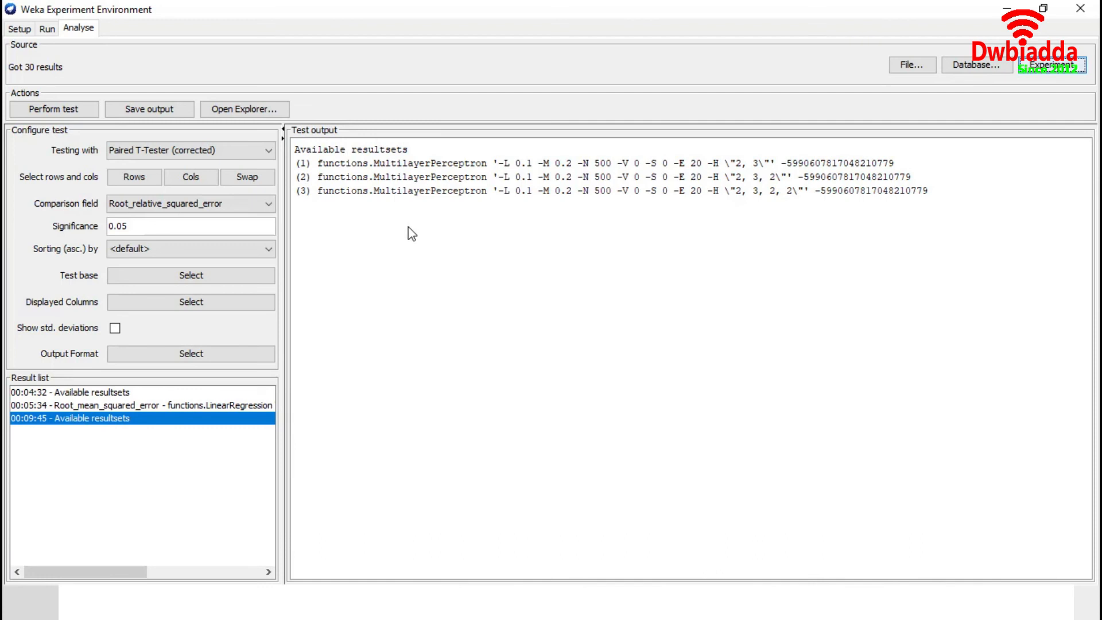
Step: Perform the paired t-test on Root_mean_squared_error with the MultilayerPerceptron with hiddenLayers 2,3 as test base, and review the output
click(270, 203)
click(202, 276)
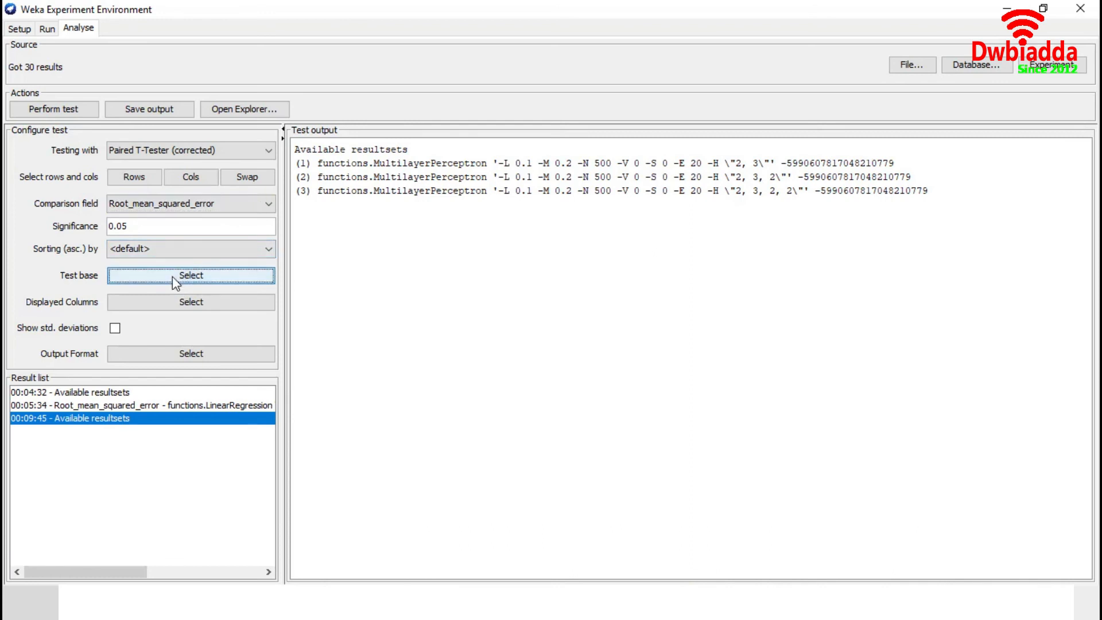
click(215, 276)
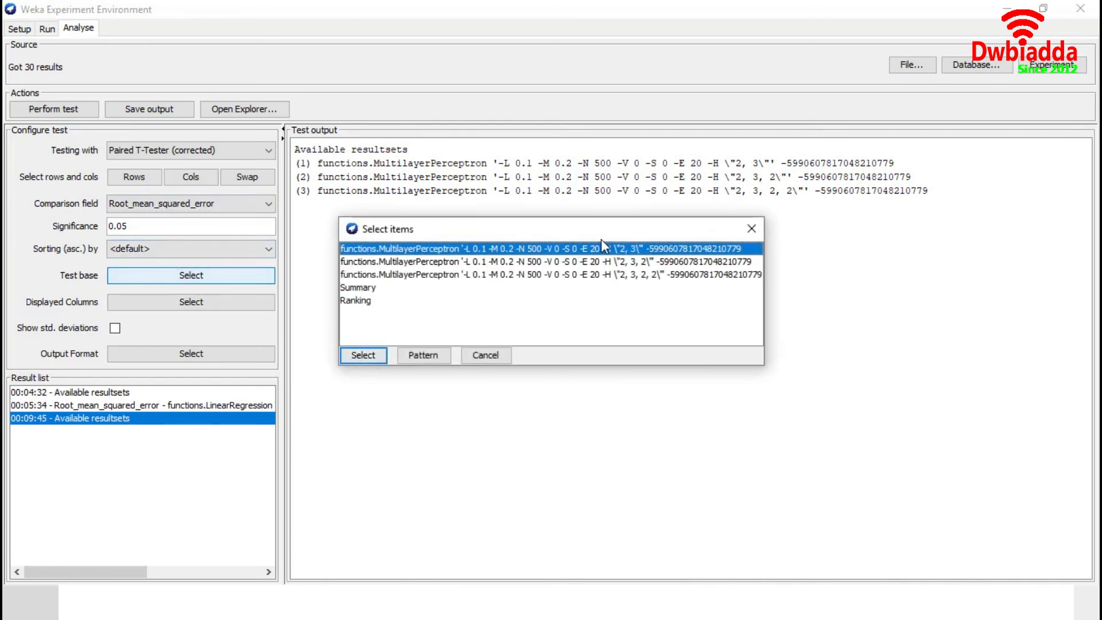
click(384, 354)
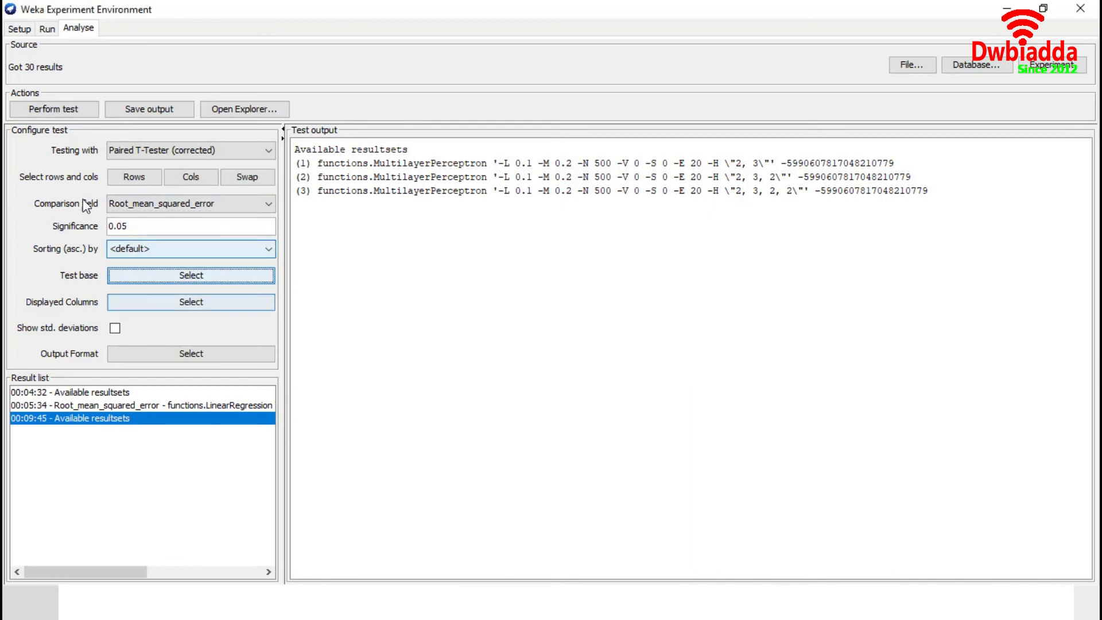
click(67, 110)
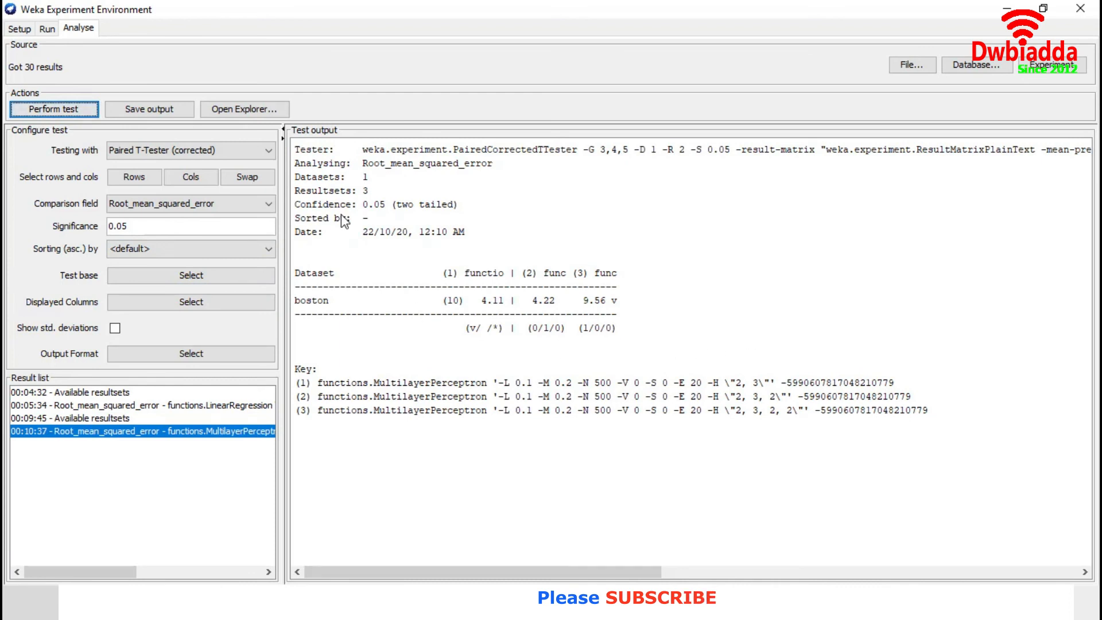
drag(370, 176, 295, 178)
click(400, 193)
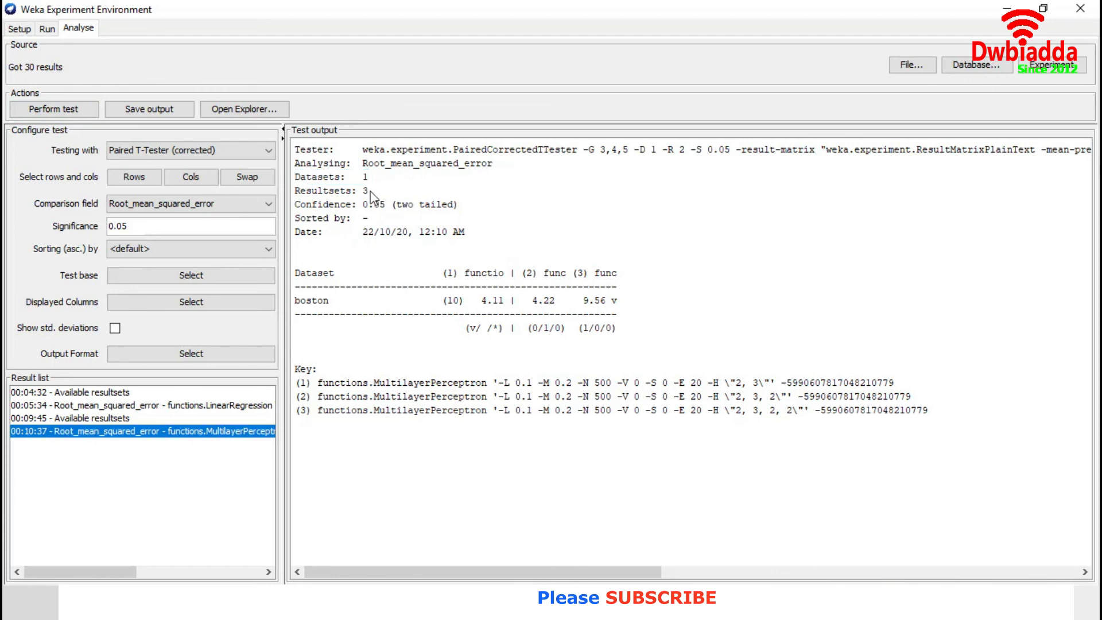